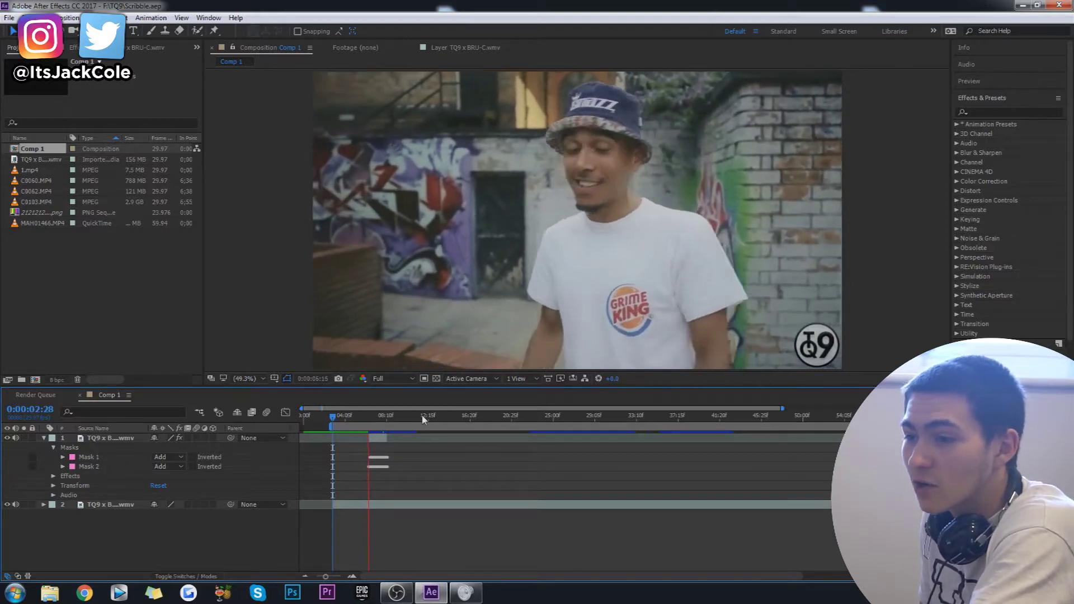
Play back the clip from 0:00:02:28 and park the playhead at 0:00:06:17, where the white-eyes effect starts.
{"action": "key", "text": "space"}
{"action": "left_click", "coordinate": [360, 419]}
{"action": "key", "text": "space"}
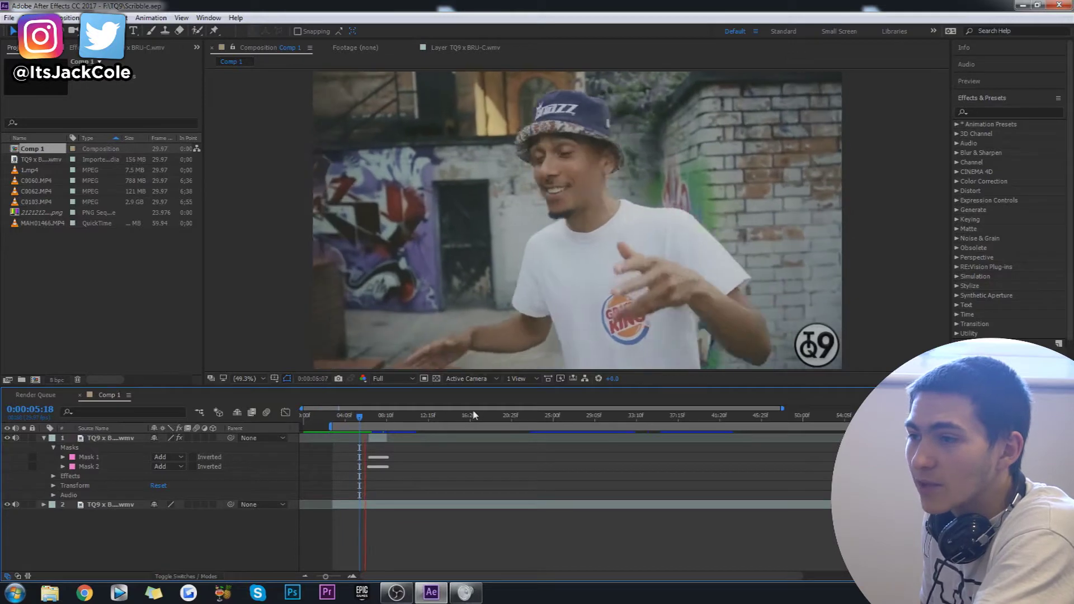
{"action": "left_click", "coordinate": [357, 417]}
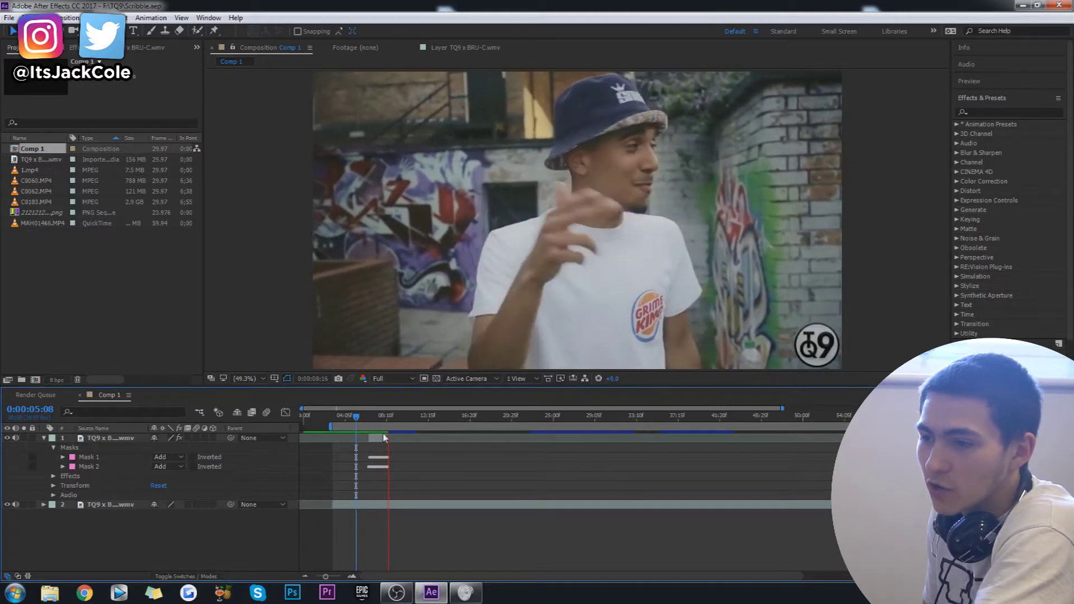
{"action": "left_click", "coordinate": [332, 417]}
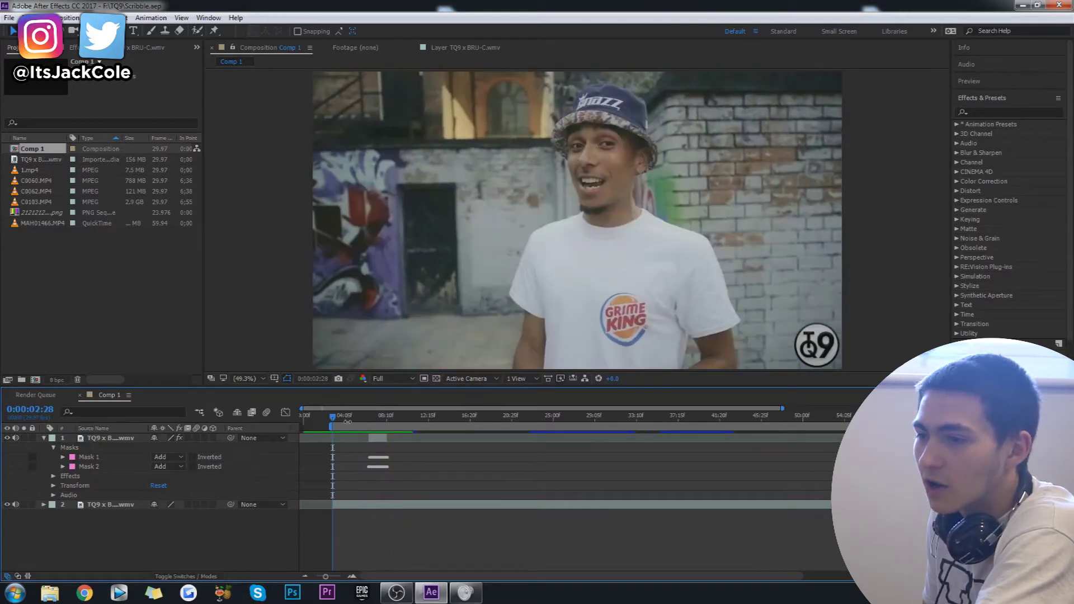
{"action": "key", "text": "space"}
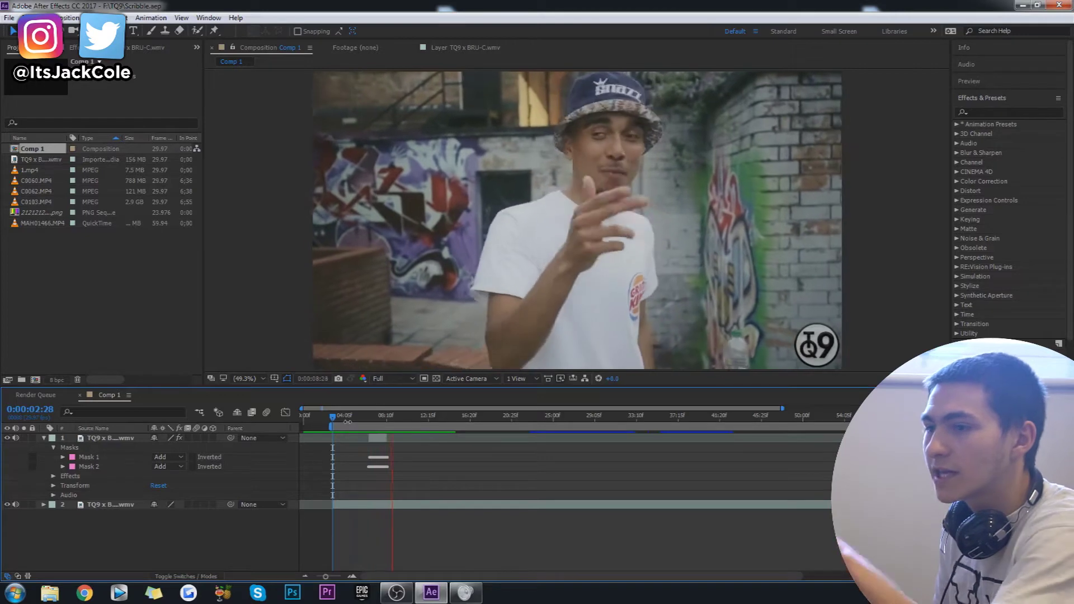
{"action": "key", "text": "space"}
{"action": "left_click", "coordinate": [369, 417]}
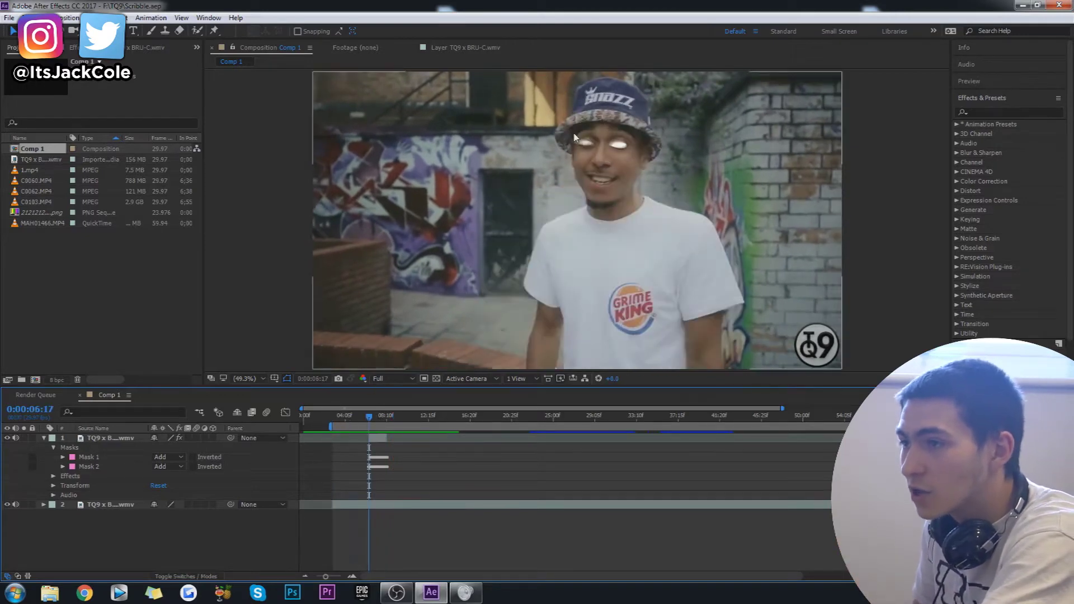
Examine the white-eyes effect up close across several frames, then fit the whole composition back in the viewer.
{"action": "scroll", "coordinate": [613, 146], "scroll_direction": "up", "scroll_amount": 4}
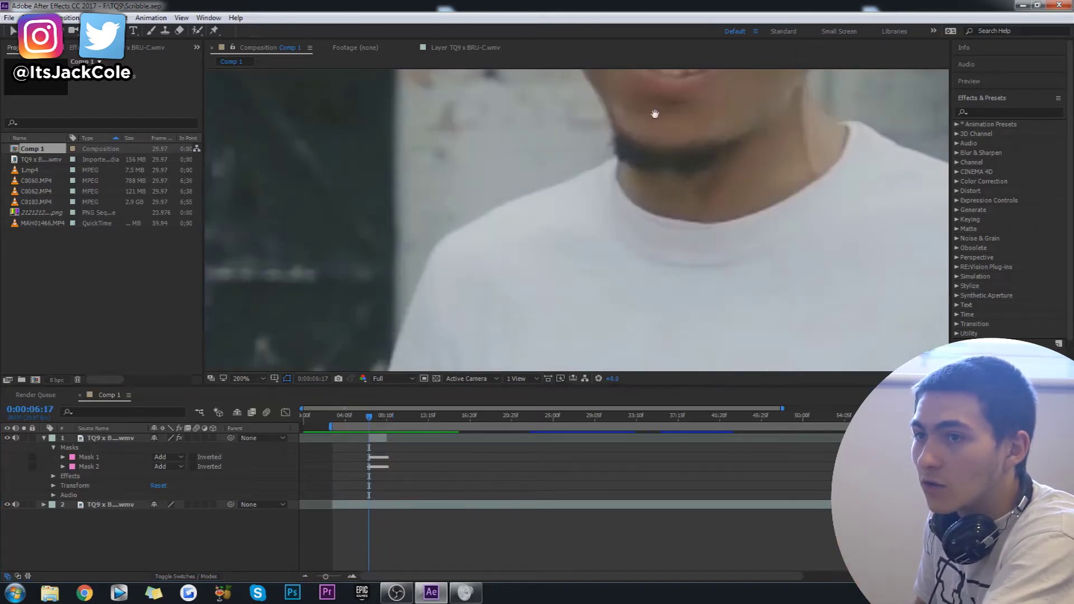
{"action": "left_click_drag", "start_coordinate": [468, 103], "coordinate": [551, 334]}
{"action": "left_click_drag", "start_coordinate": [368, 417], "coordinate": [382, 426]}
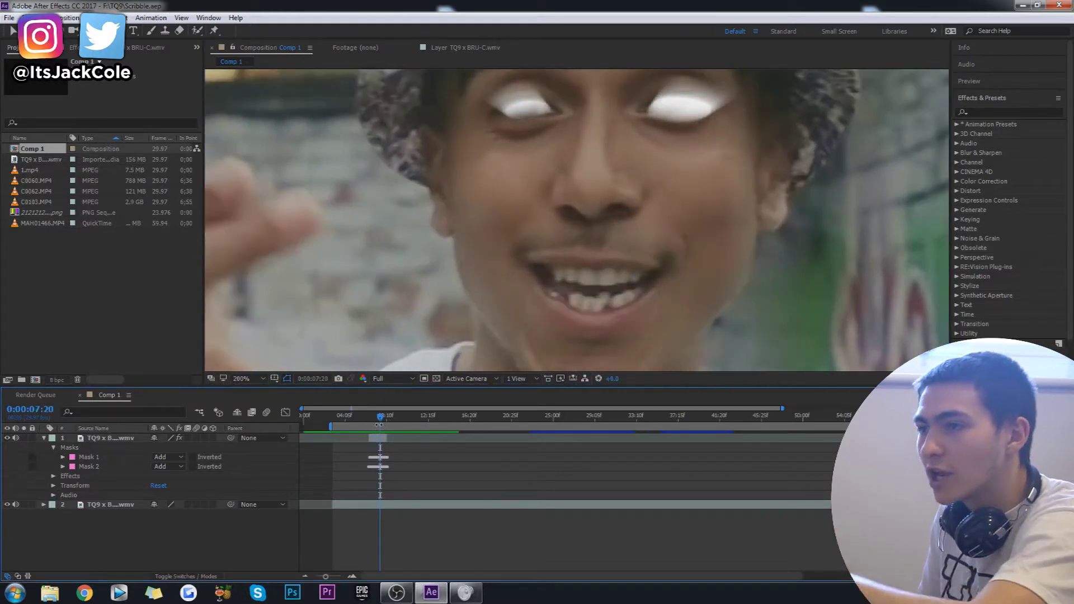
{"action": "left_click_drag", "start_coordinate": [382, 418], "coordinate": [380, 422]}
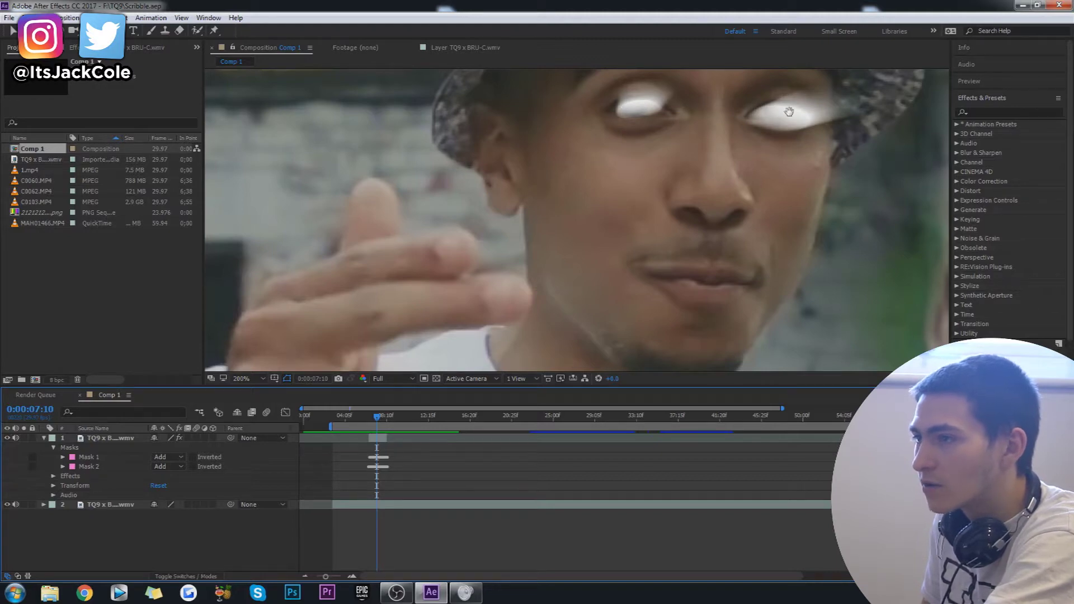
{"action": "left_click", "coordinate": [251, 380]}
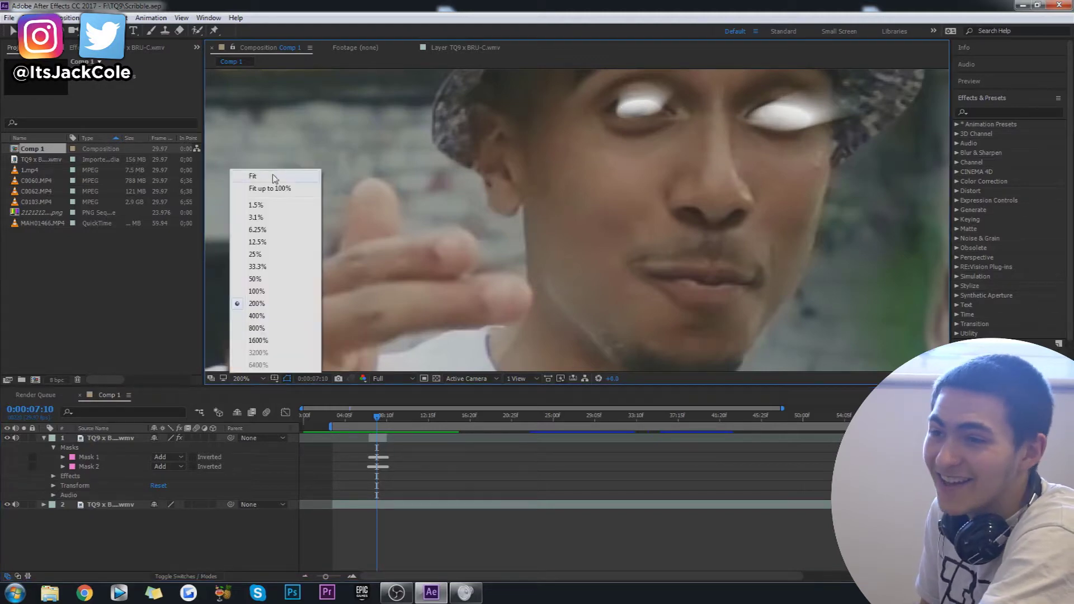
{"action": "left_click", "coordinate": [274, 178]}
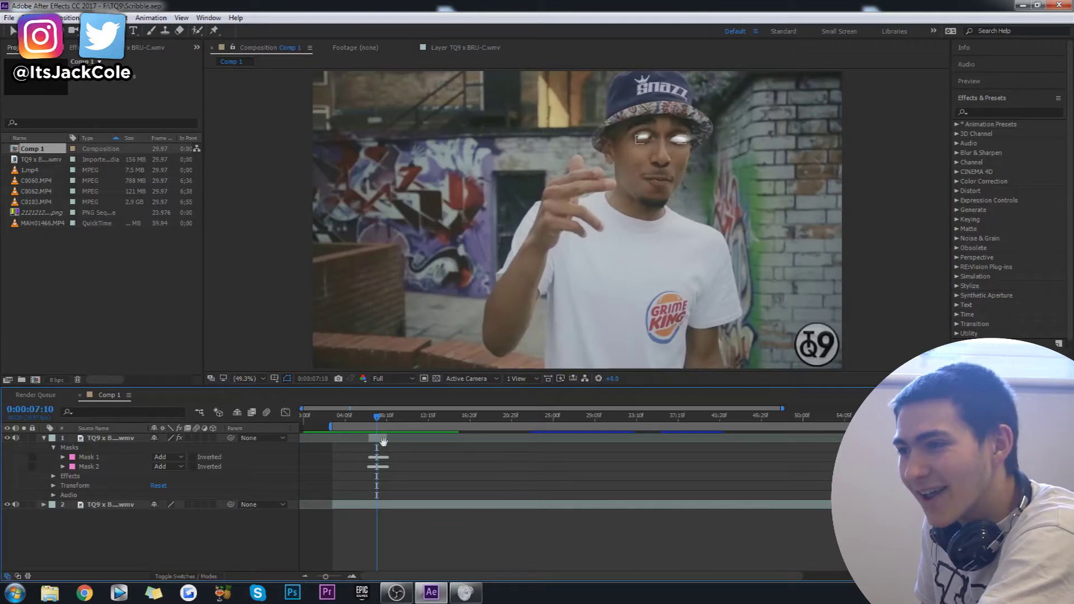
{"action": "left_click", "coordinate": [11, 32]}
{"action": "left_click", "coordinate": [541, 527]}
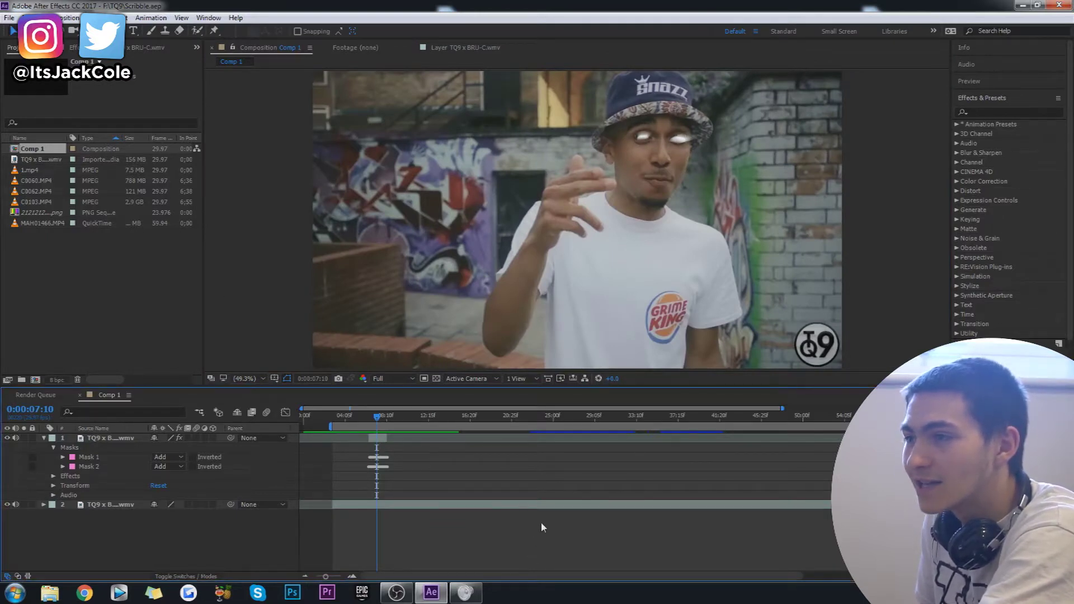
Replay the white-eyes section several times, starting from just before the effect begins.
{"action": "left_click", "coordinate": [357, 415]}
{"action": "key", "text": "space"}
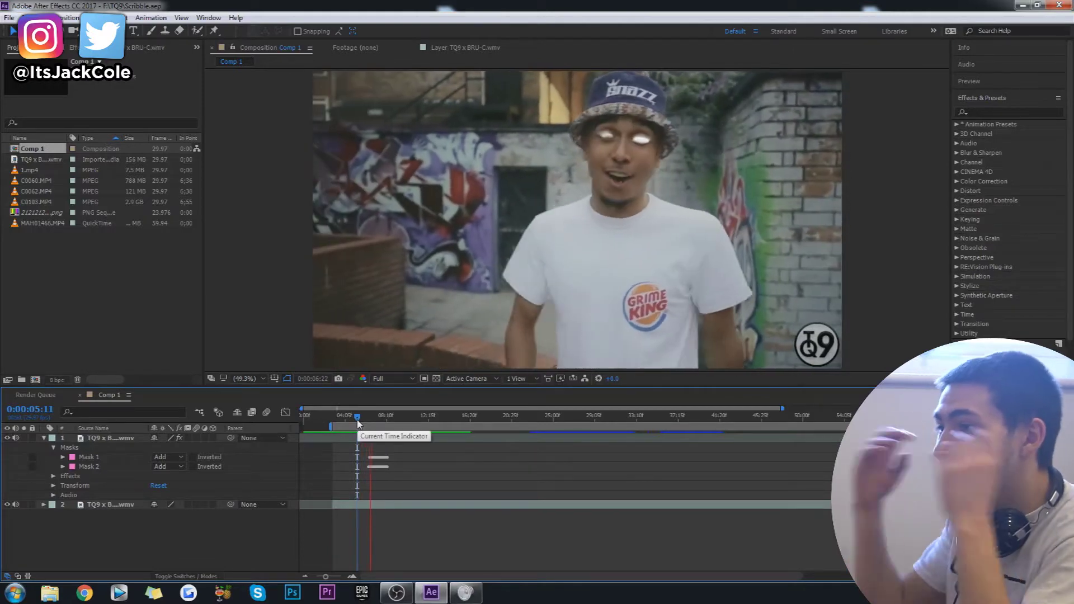
{"action": "key", "text": "space"}
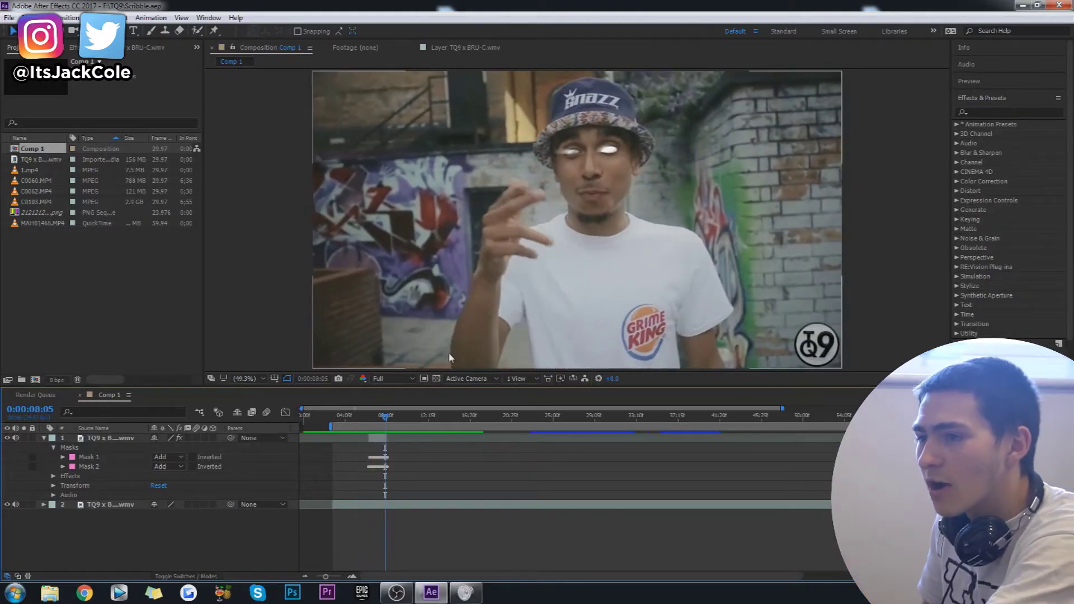
{"action": "key", "text": "space"}
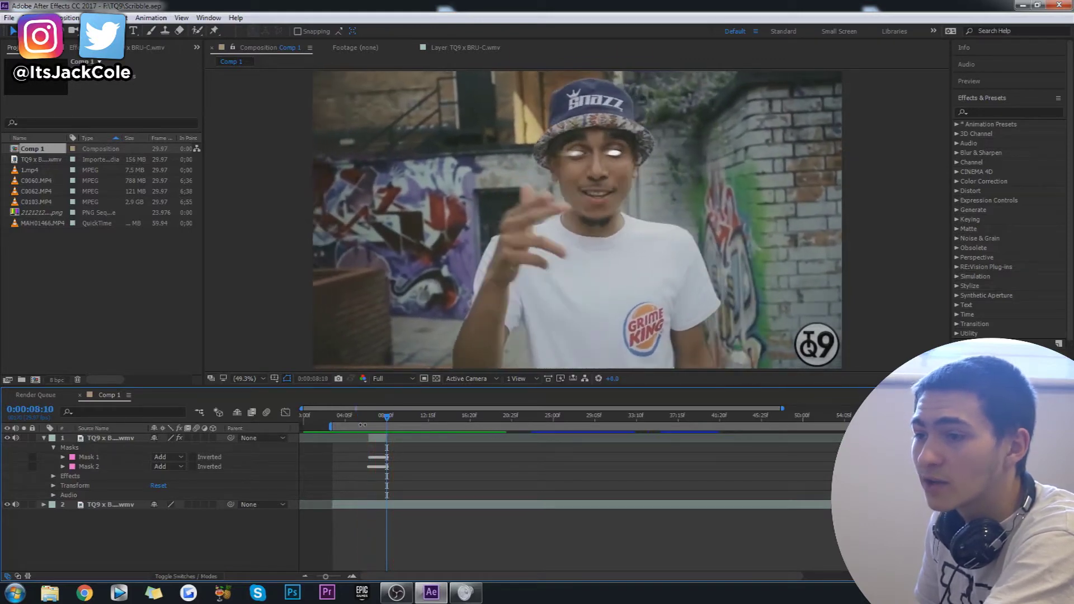
{"action": "left_click", "coordinate": [363, 424]}
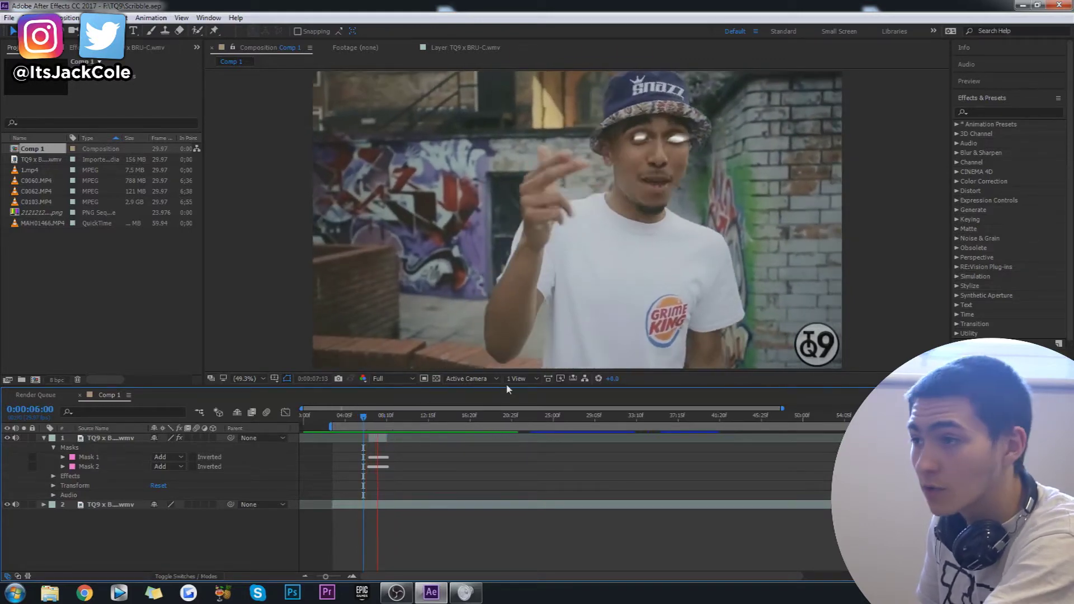
{"action": "key", "text": "space"}
{"action": "left_click", "coordinate": [357, 424]}
{"action": "key", "text": "space"}
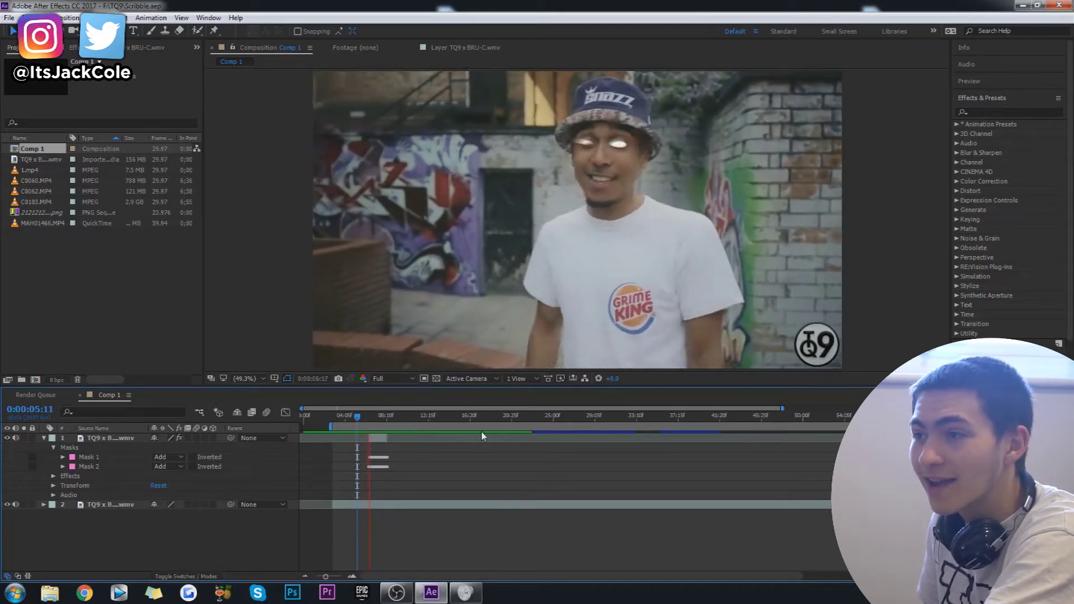
{"action": "key", "text": "space"}
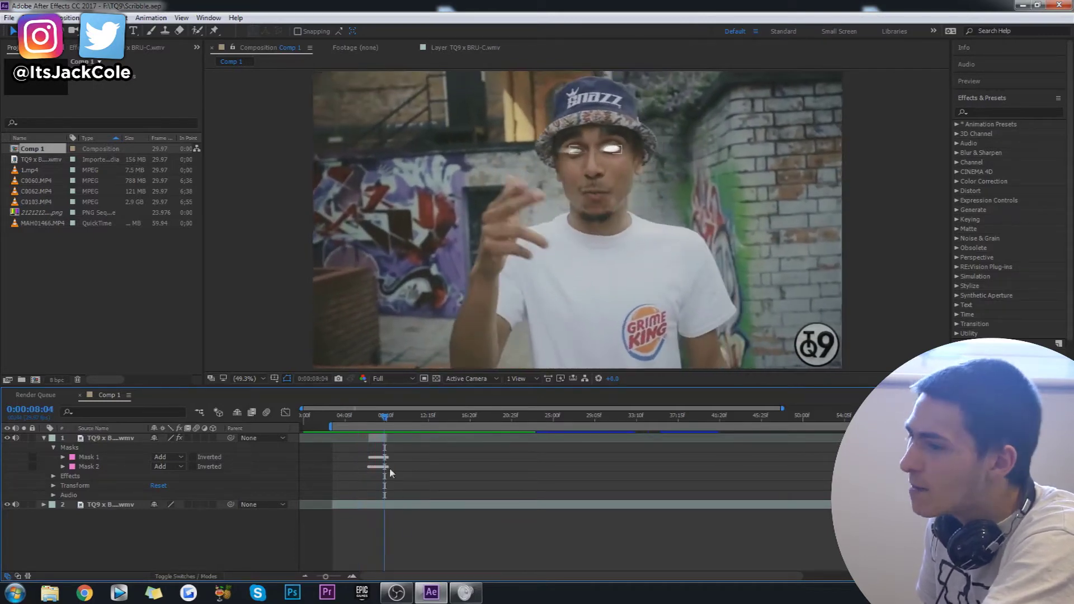
Trim the end of the lower clip to 0:00:09:11 and move both layers to the start of the composition.
{"action": "left_click", "coordinate": [396, 505]}
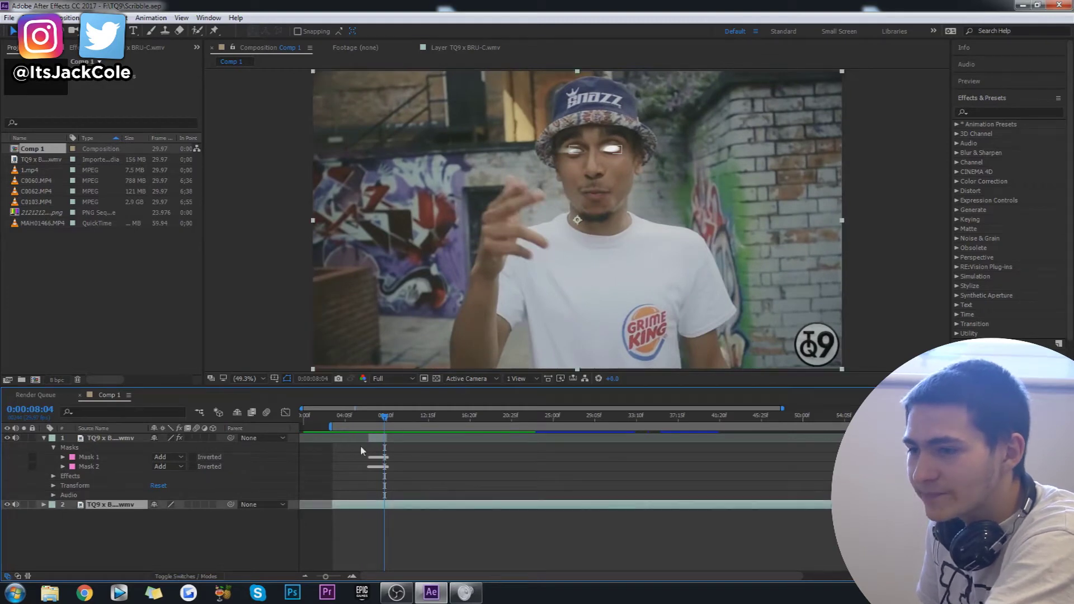
{"action": "left_click", "coordinate": [43, 439]}
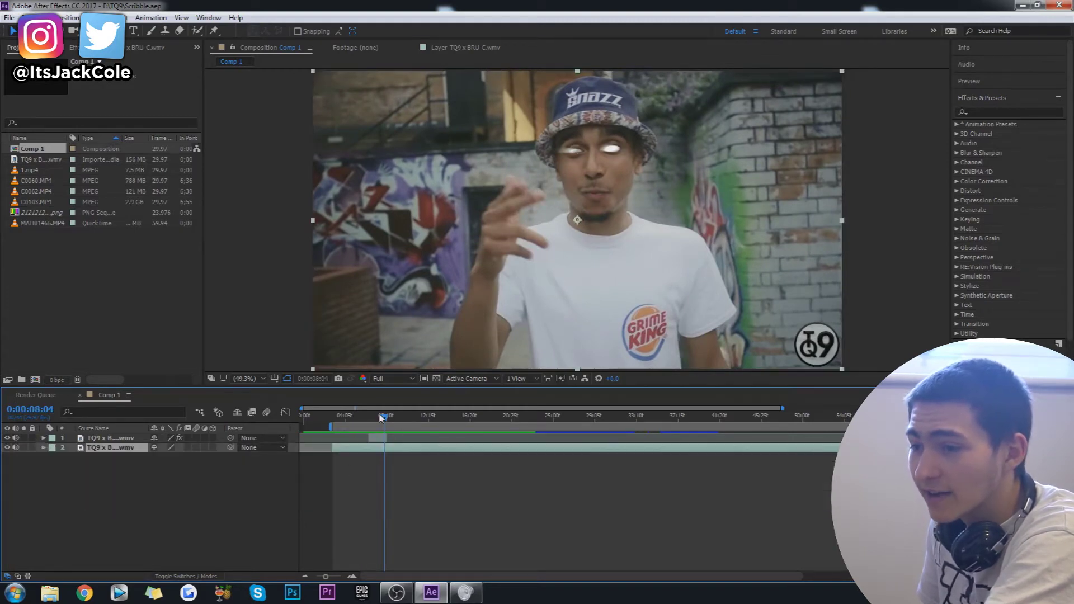
{"action": "left_click_drag", "start_coordinate": [378, 419], "coordinate": [395, 418]}
{"action": "key", "text": "alt+]"}
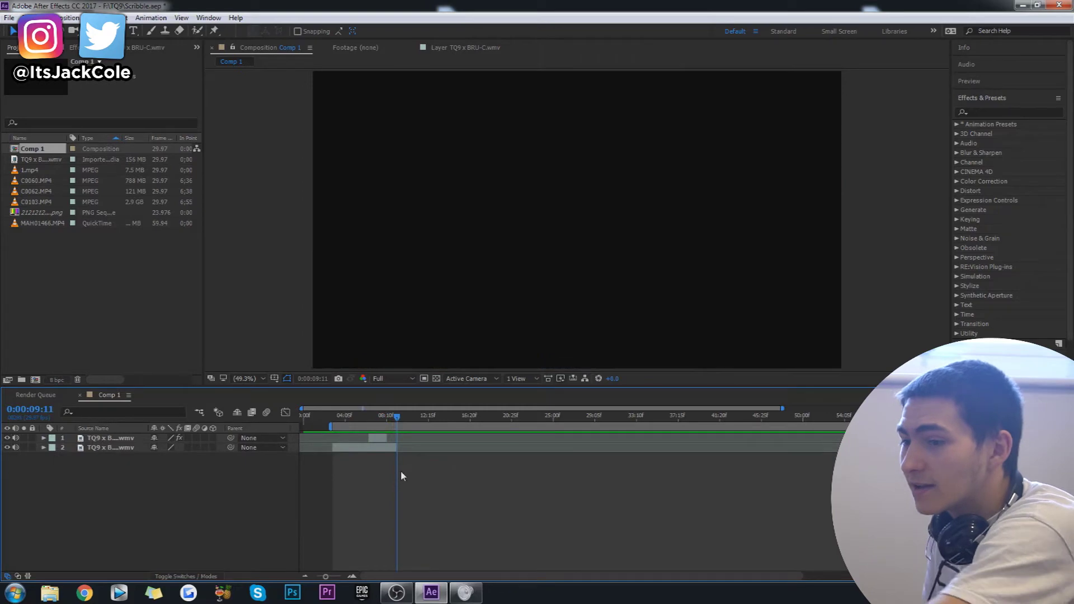
{"action": "key", "text": "ctrl+a"}
{"action": "left_click_drag", "start_coordinate": [377, 448], "coordinate": [292, 421]}
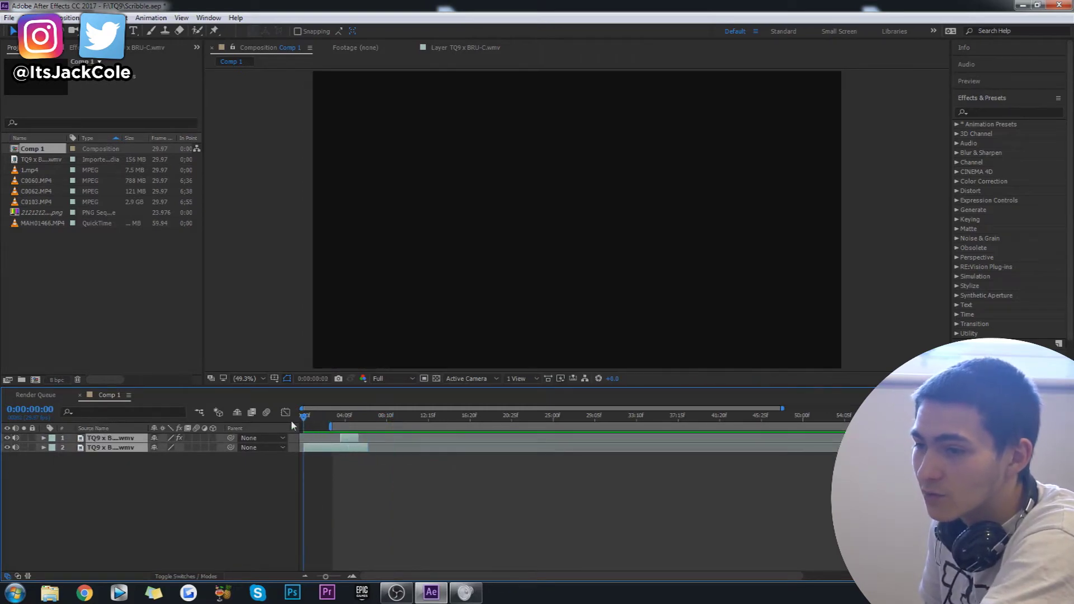
Duplicate both layers, move the copies to about 19 seconds, and stack them above the originals.
{"action": "key", "text": "ctrl+d"}
{"action": "left_click_drag", "start_coordinate": [336, 462], "coordinate": [541, 438]}
{"action": "left_click_drag", "start_coordinate": [120, 459], "coordinate": [114, 445]}
{"action": "left_click", "coordinate": [551, 547]}
Delete the copied white-eyes layer at 0:00:23:02, keeping only the plain copy of the clip.
{"action": "left_click", "coordinate": [534, 416]}
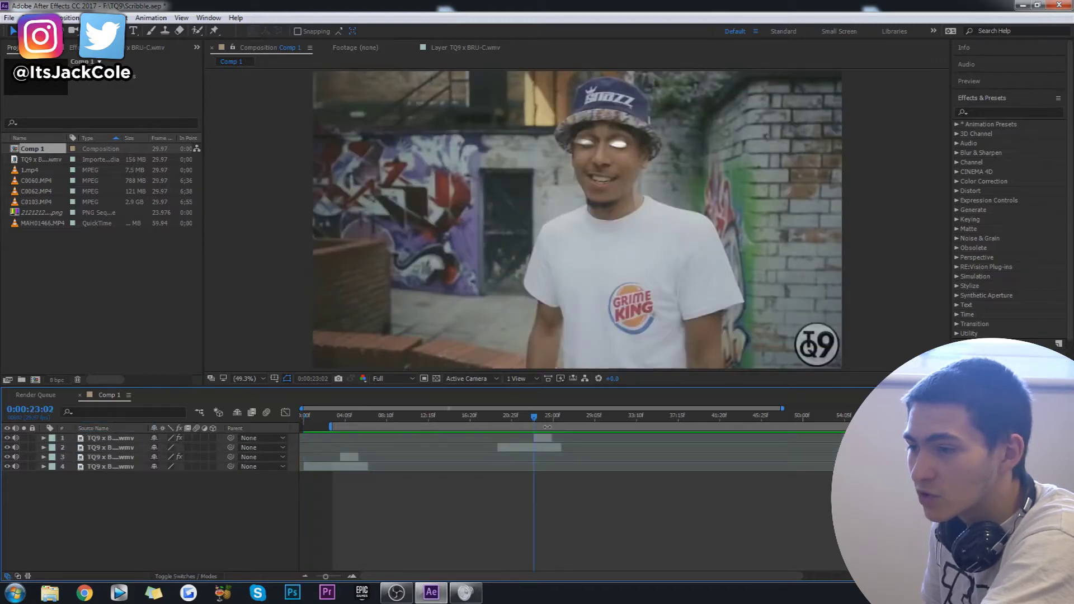
{"action": "left_click", "coordinate": [540, 439]}
{"action": "key", "text": "Delete"}
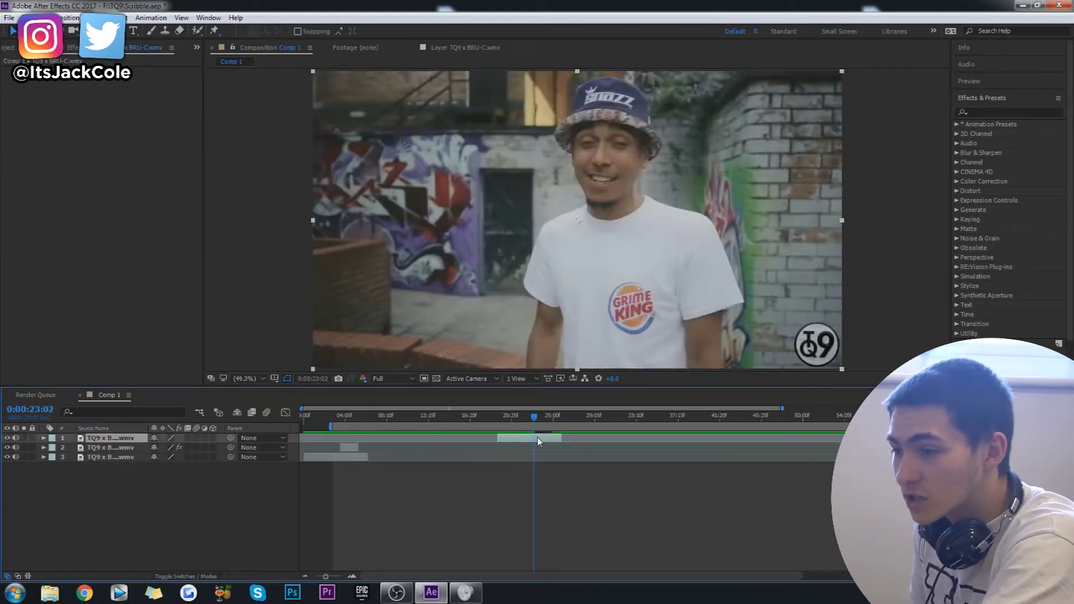
Duplicate the plain clip copy and split the duplicate at 0:00:23:02.
{"action": "key", "text": "ctrl+d"}
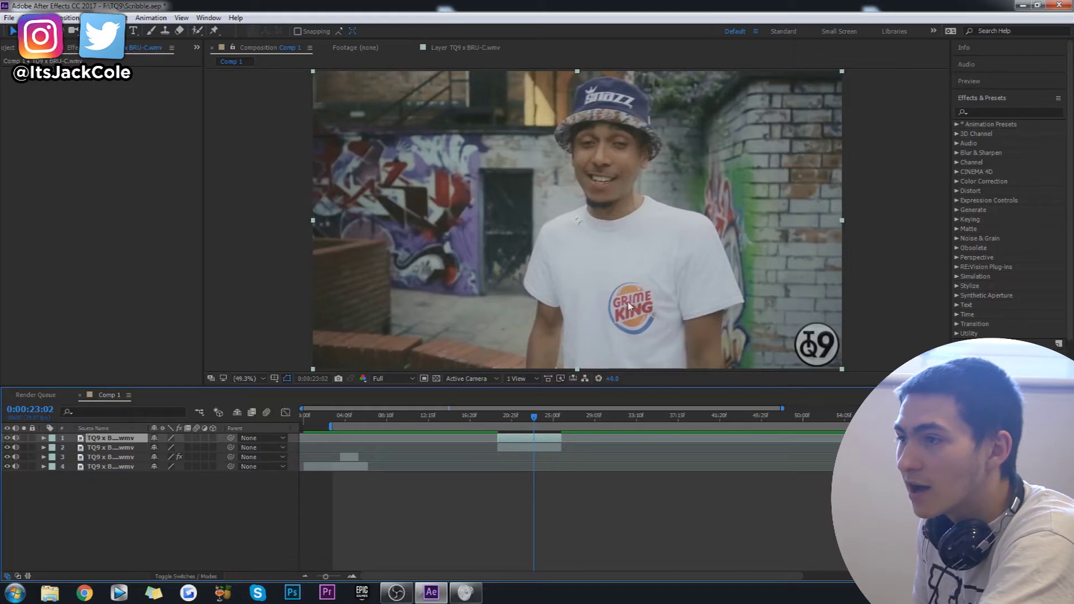
{"action": "key", "text": "ctrl+shift+d"}
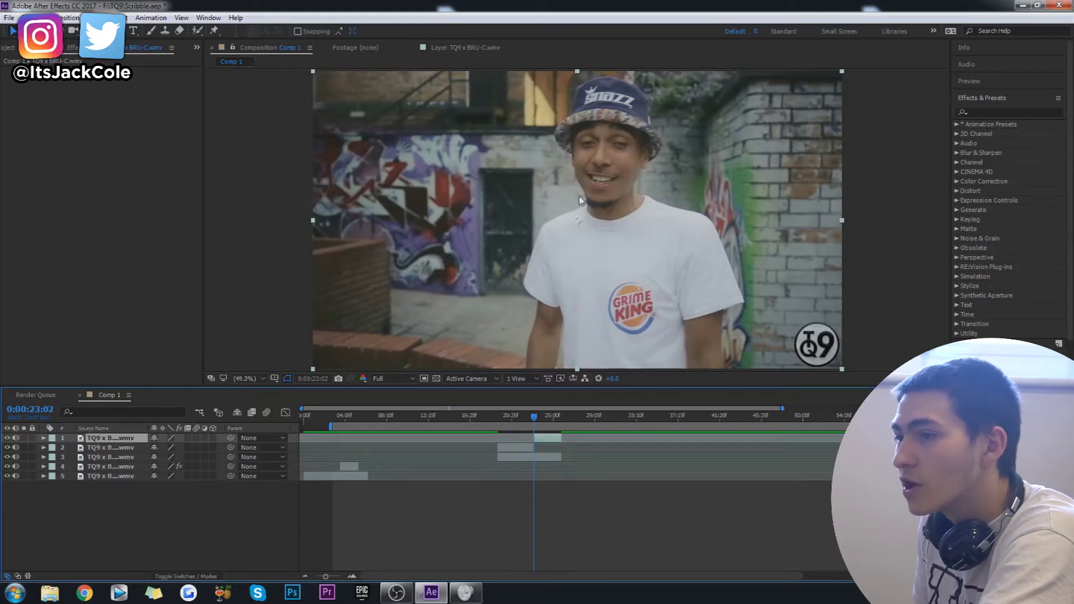
Split the duplicate again at 0:00:24:26 and delete its leftover pieces before and after the eye section.
{"action": "left_click_drag", "start_coordinate": [534, 420], "coordinate": [554, 421]}
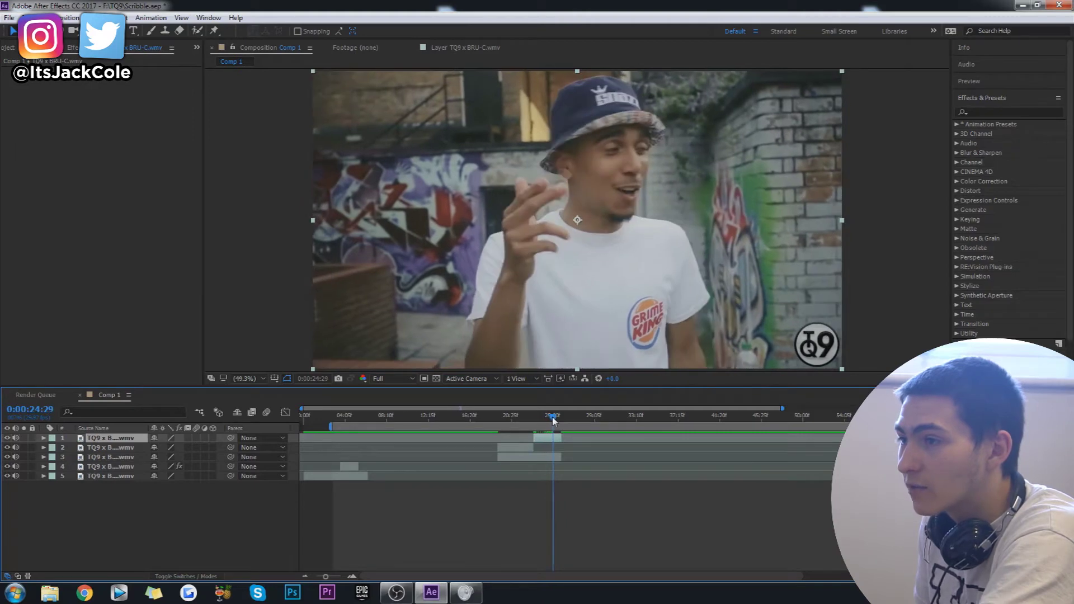
{"action": "key", "text": "Page_Up"}
{"action": "key", "text": "Page_Up"}
{"action": "key", "text": "Page_Up"}
{"action": "key", "text": "Page_Up"}
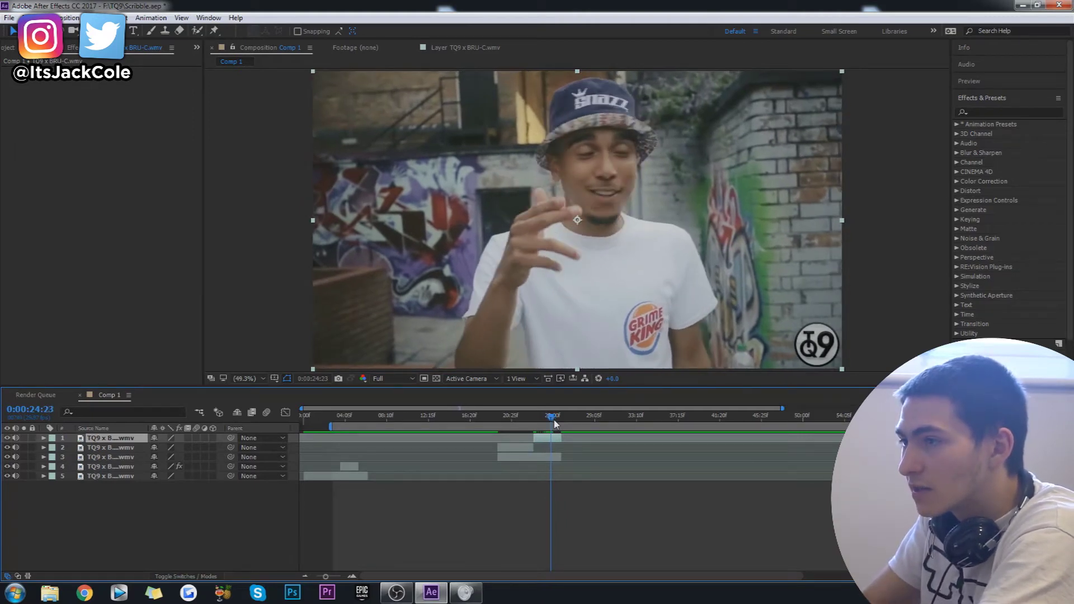
{"action": "key", "text": "Page_Up"}
{"action": "key", "text": "Page_Up"}
{"action": "key", "text": "Page_Down"}
{"action": "key", "text": "Page_Down"}
{"action": "key", "text": "Page_Down"}
{"action": "key", "text": "Page_Down"}
{"action": "key", "text": "Page_Down"}
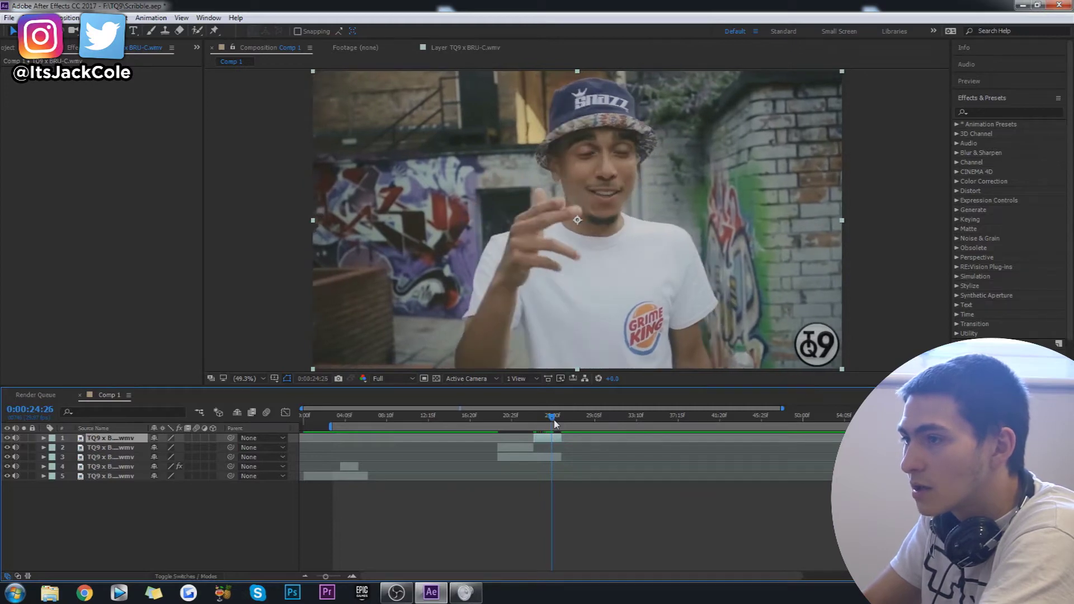
{"action": "left_click", "coordinate": [526, 449]}
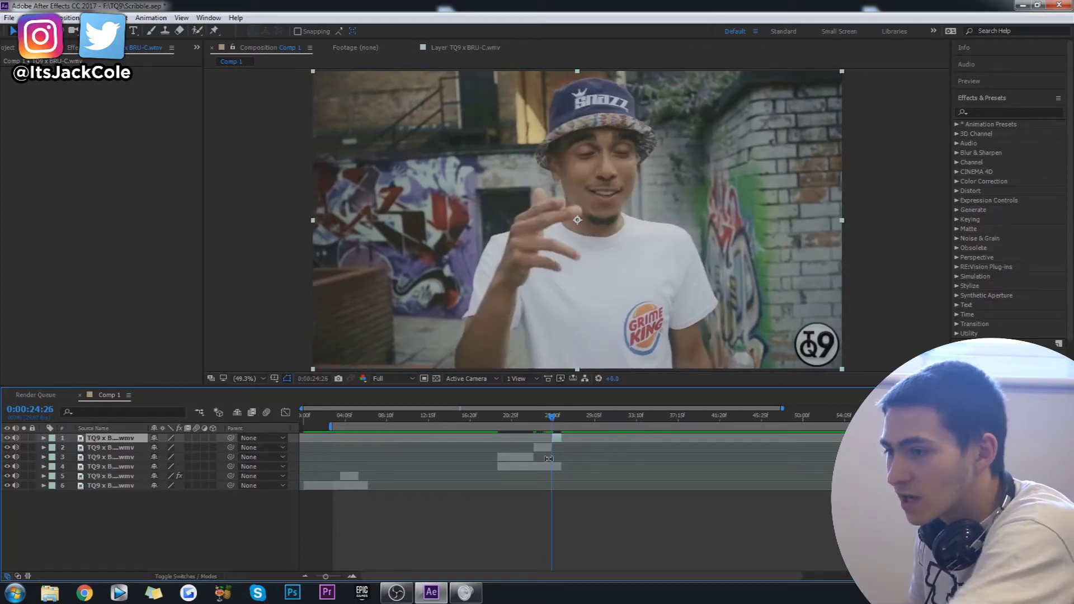
{"action": "key", "text": "Delete"}
Save the project and return the playhead to the short top clip's first frame at 0:00:23:02.
{"action": "left_click", "coordinate": [537, 416]}
{"action": "left_click", "coordinate": [542, 440]}
{"action": "key", "text": "ctrl+s"}
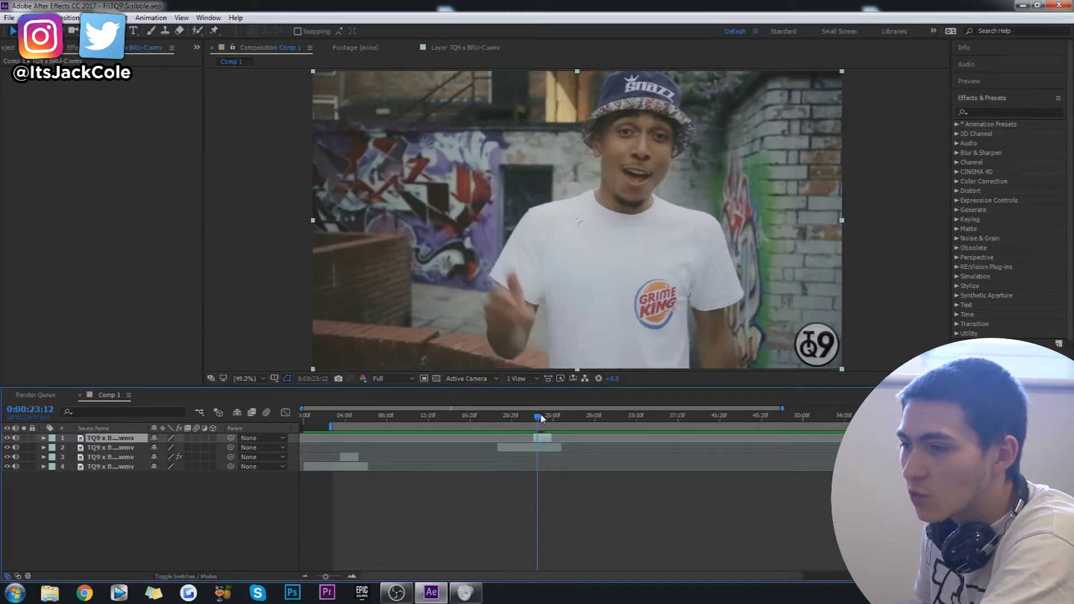
{"action": "key", "text": "i"}
{"action": "left_click", "coordinate": [539, 478]}
{"action": "left_click", "coordinate": [544, 439]}
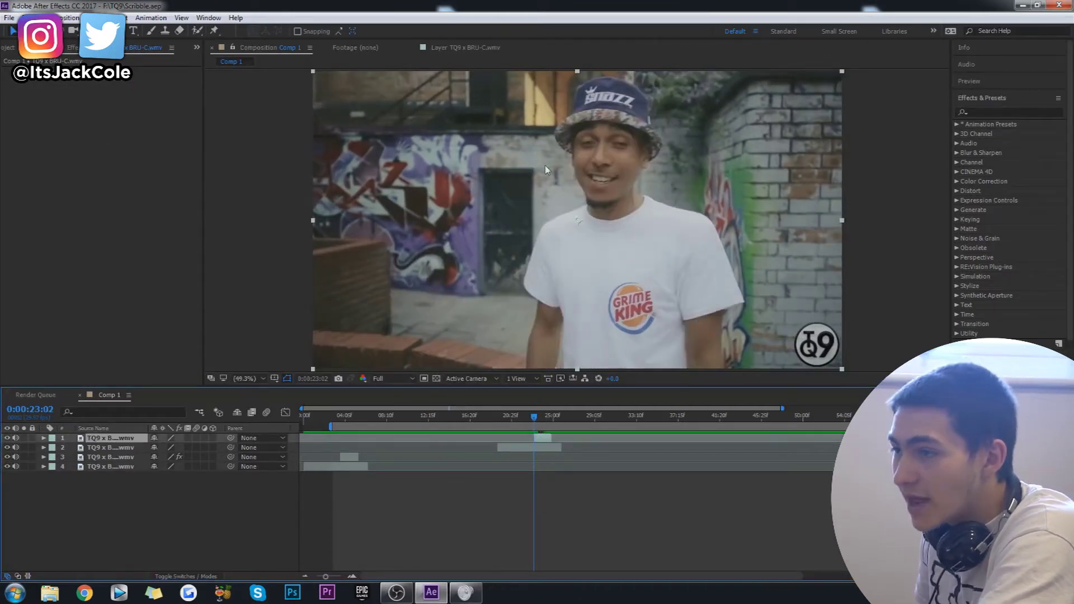
Select the short top clip and frame the man's eyes up close in the viewer at 0:00:23:02.
{"action": "left_click", "coordinate": [505, 473]}
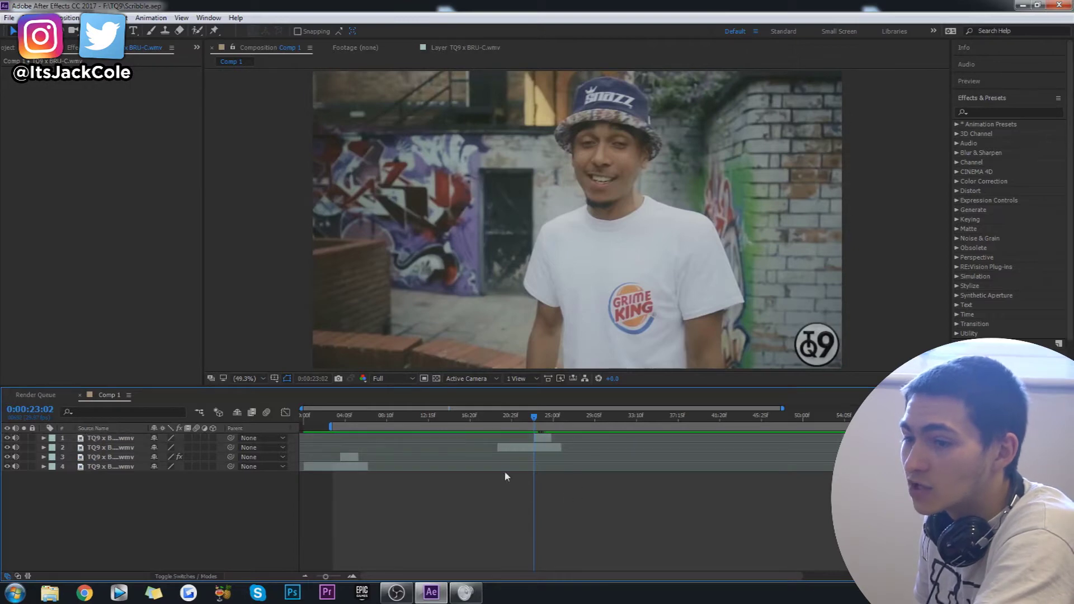
{"action": "left_click", "coordinate": [540, 437]}
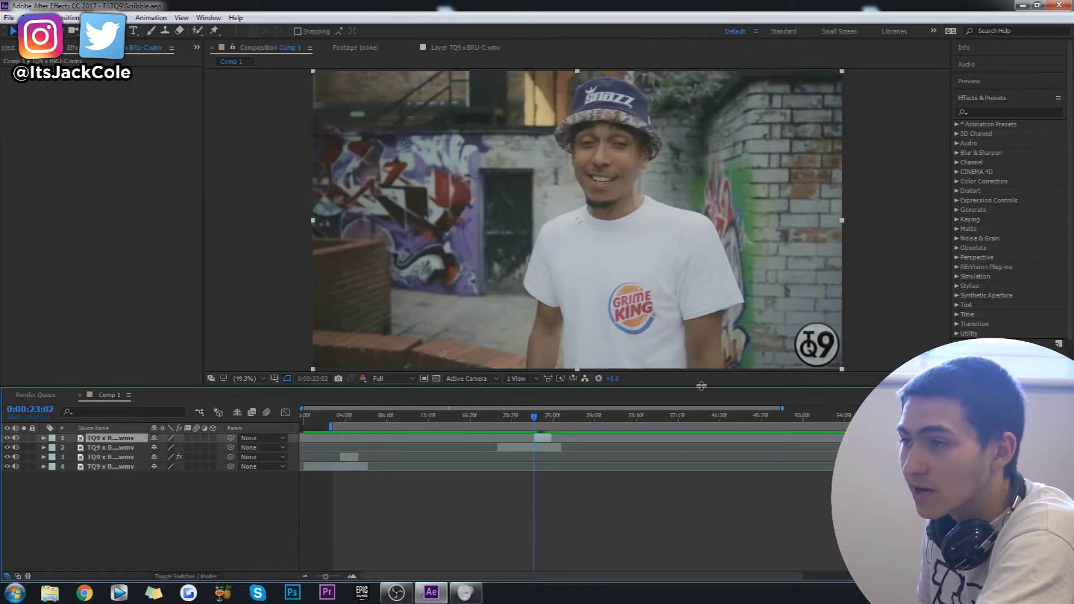
{"action": "scroll", "coordinate": [636, 106], "scroll_direction": "up", "scroll_amount": 3}
{"action": "scroll", "coordinate": [636, 106], "scroll_direction": "up", "scroll_amount": 1}
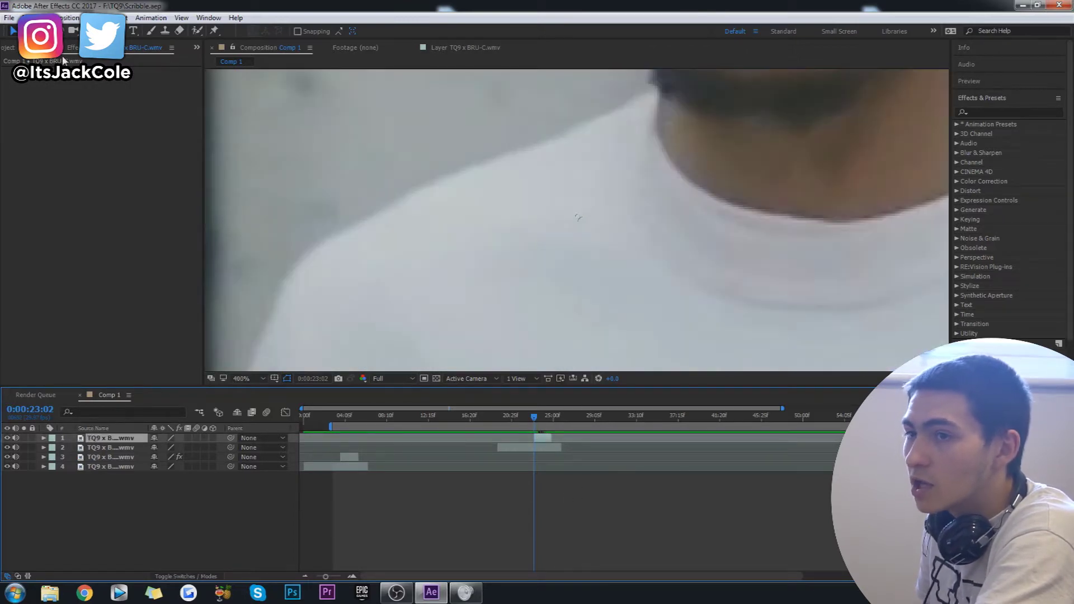
{"action": "left_click_drag", "start_coordinate": [834, 120], "coordinate": [635, 317]}
{"action": "left_click_drag", "start_coordinate": [674, 76], "coordinate": [604, 178]}
{"action": "scroll", "coordinate": [605, 179], "scroll_direction": "down", "scroll_amount": 1}
{"action": "left_click_drag", "start_coordinate": [629, 220], "coordinate": [625, 258]}
{"action": "left_click_drag", "start_coordinate": [674, 146], "coordinate": [708, 166]}
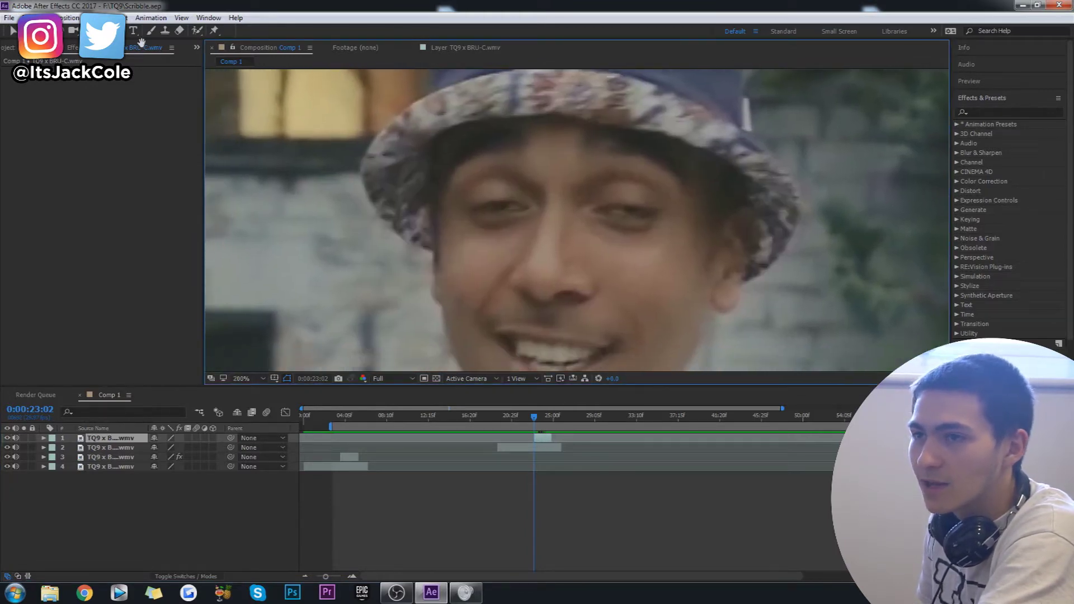
Activate the Pen tool for masking the short top clip.
{"action": "left_click", "coordinate": [125, 32]}
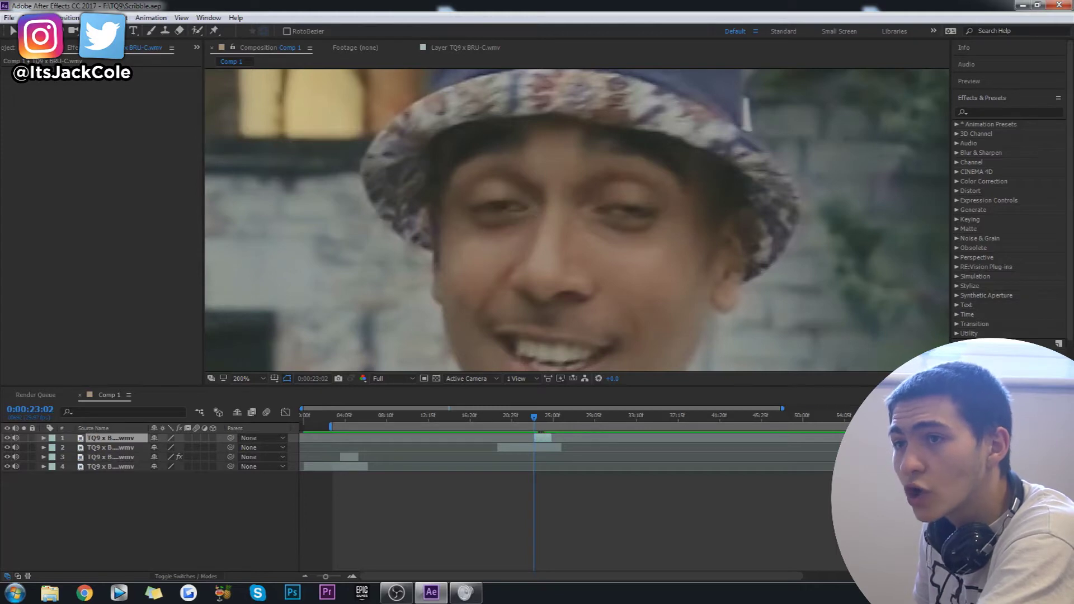
{"action": "left_click", "coordinate": [107, 31]}
{"action": "left_click_drag", "start_coordinate": [162, 49], "coordinate": [157, 59]}
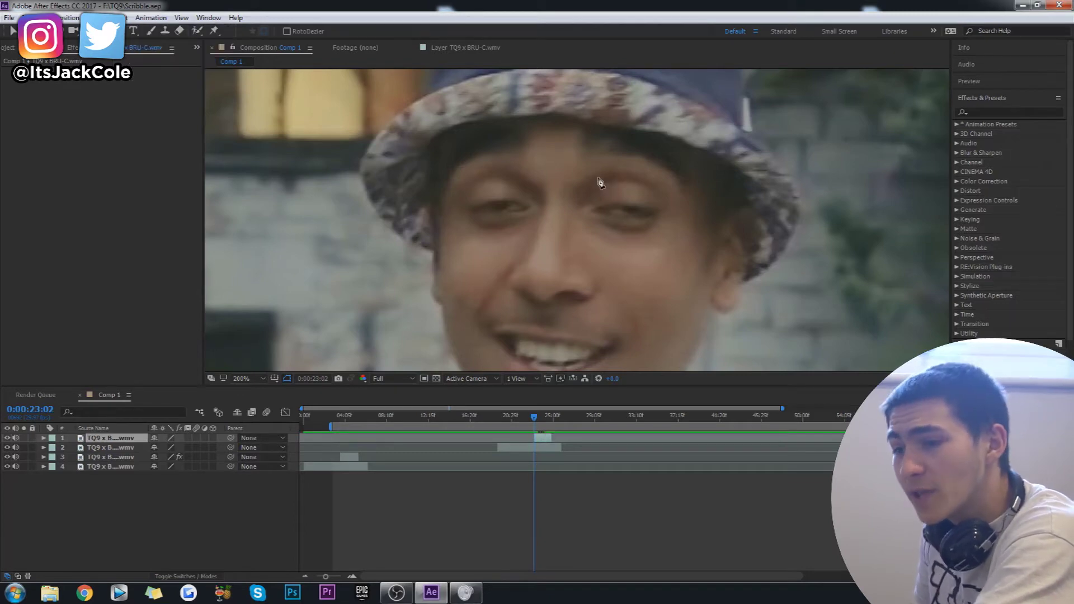
{"action": "left_click_drag", "start_coordinate": [535, 206], "coordinate": [560, 206]}
{"action": "key", "text": "ctrl+z"}
{"action": "key", "text": "ctrl+z"}
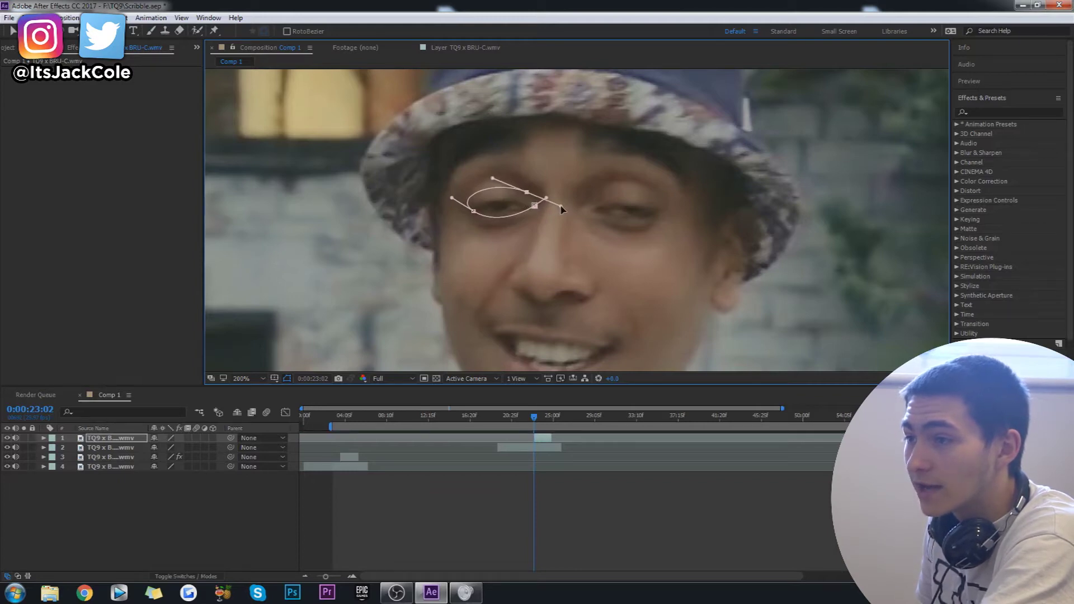
{"action": "left_click", "coordinate": [535, 207]}
{"action": "mouse_move", "coordinate": [546, 200]}
{"action": "left_mouse_down"}
{"action": "mouse_move", "coordinate": [548, 169]}
{"action": "mouse_move", "coordinate": [529, 191]}
{"action": "left_mouse_up"}
{"action": "key", "text": "ctrl+z"}
{"action": "key", "text": "ctrl+z"}
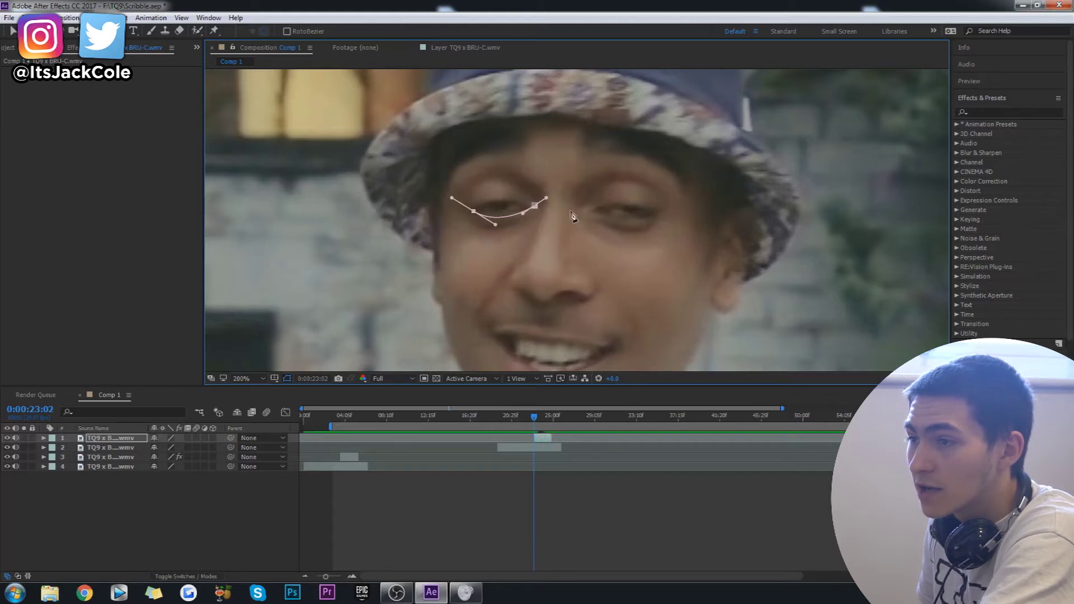
{"action": "left_click_drag", "start_coordinate": [506, 188], "coordinate": [526, 190]}
{"action": "left_click", "coordinate": [536, 208]}
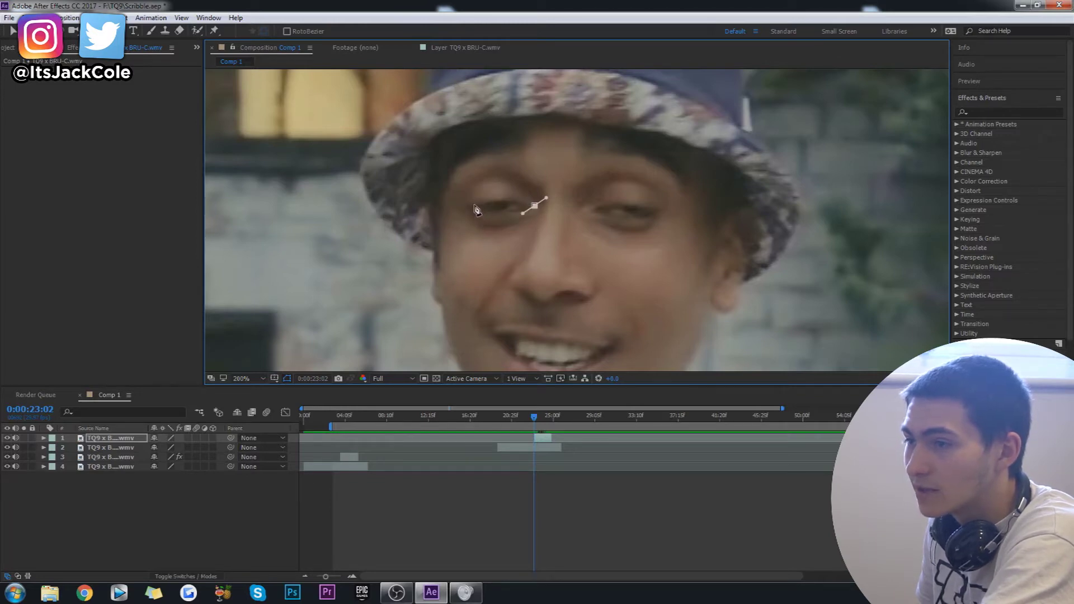
{"action": "mouse_move", "coordinate": [487, 188]}
{"action": "left_mouse_down"}
{"action": "mouse_move", "coordinate": [560, 150]}
{"action": "mouse_move", "coordinate": [489, 188]}
{"action": "left_mouse_up"}
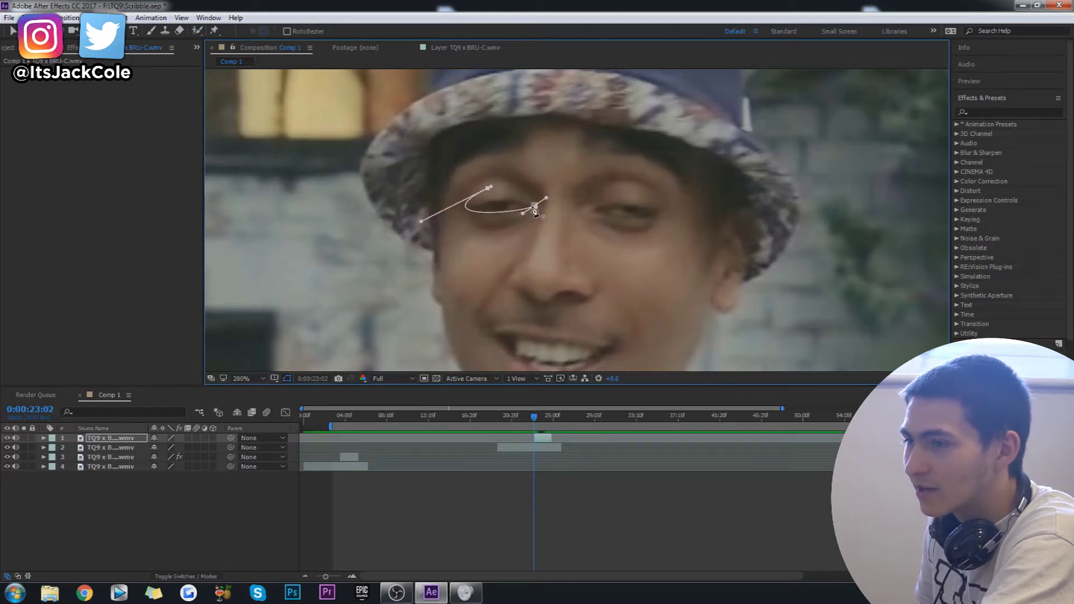
{"action": "key", "text": "ctrl+z"}
{"action": "key", "text": "ctrl+z"}
{"action": "key", "text": "ctrl+z"}
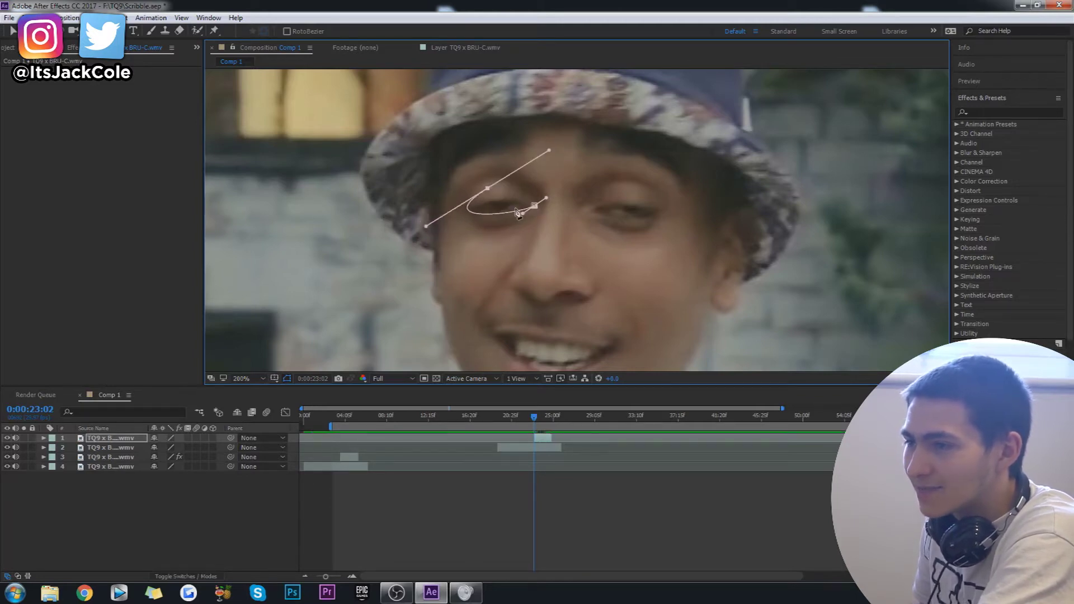
Draw a closed curved mask on the short top clip around the eye on the viewer's left and tighten its lower curve.
{"action": "left_click_drag", "start_coordinate": [482, 221], "coordinate": [477, 185]}
{"action": "left_click", "coordinate": [534, 207]}
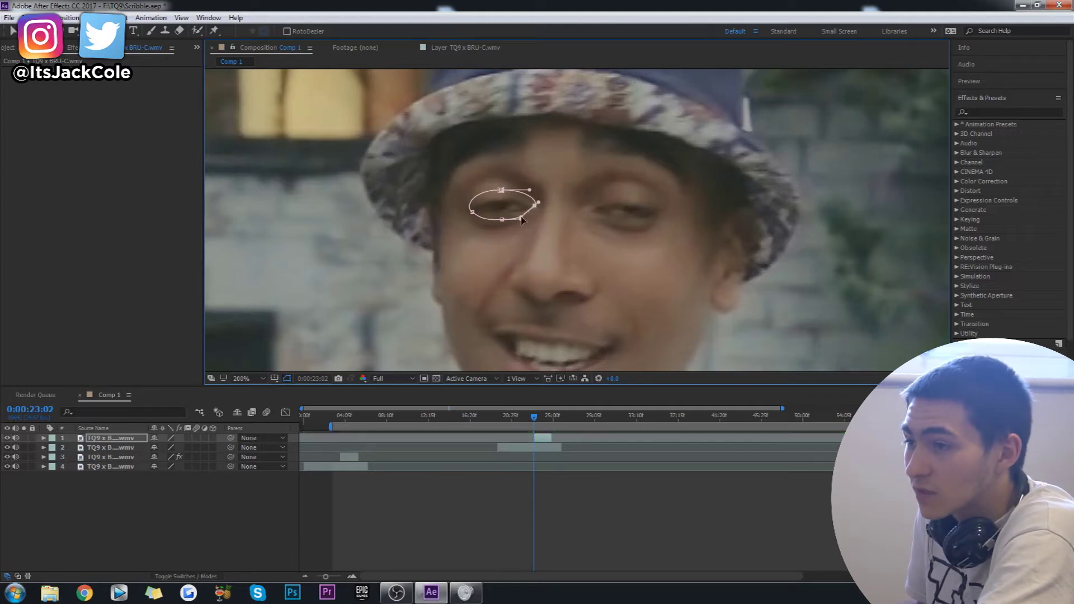
{"action": "left_click_drag", "start_coordinate": [520, 219], "coordinate": [511, 219]}
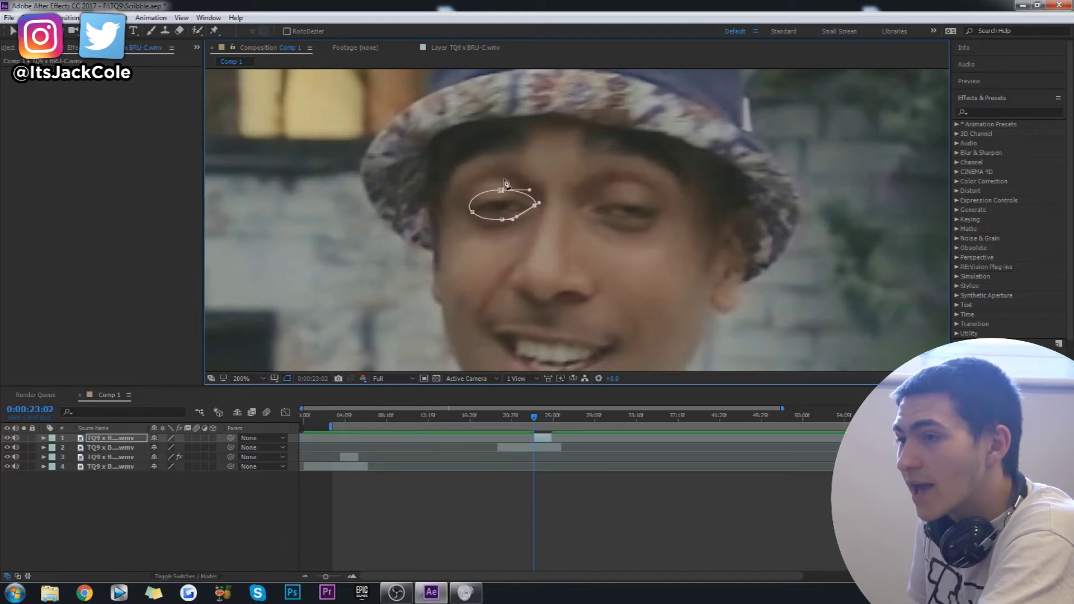
Reveal the top clip's masks and shift the first eye mask slightly down to fit the eye.
{"action": "left_click", "coordinate": [43, 438]}
{"action": "left_click", "coordinate": [68, 449]}
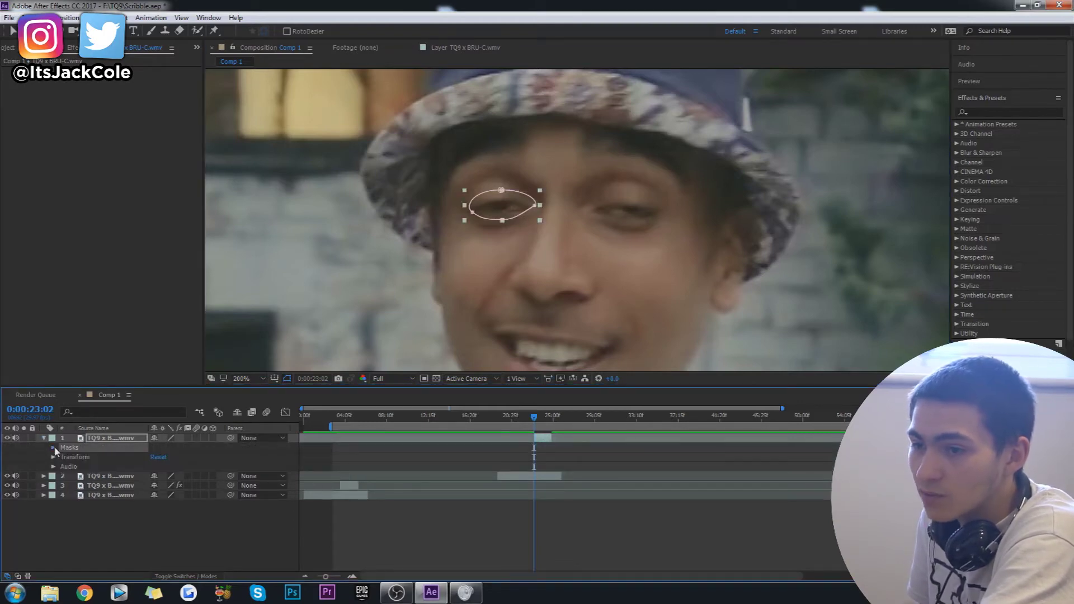
{"action": "left_click", "coordinate": [53, 448]}
{"action": "key", "text": "v"}
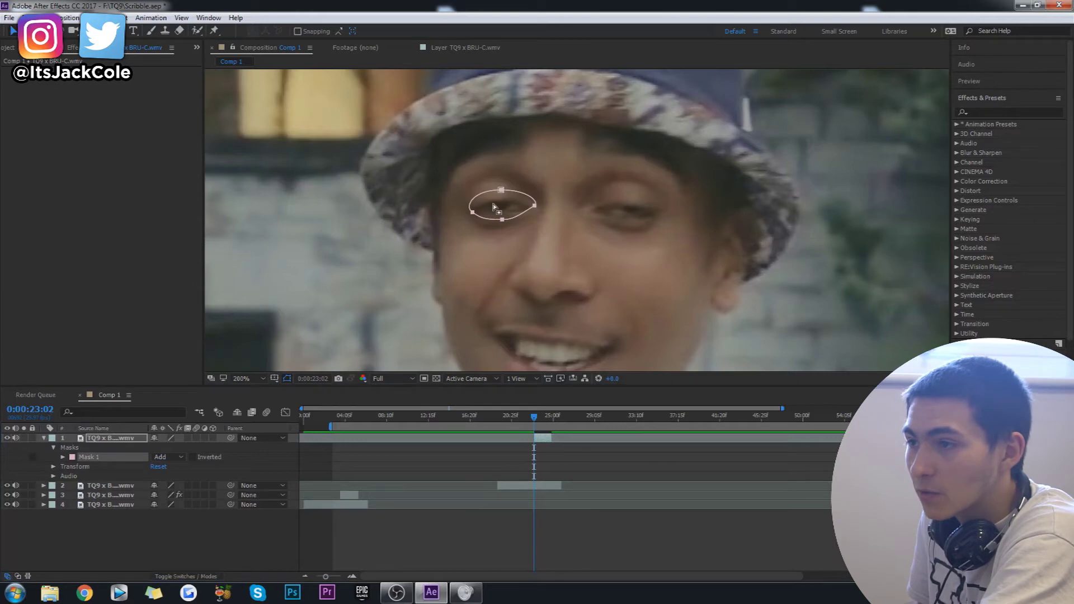
{"action": "left_click_drag", "start_coordinate": [504, 193], "coordinate": [504, 195]}
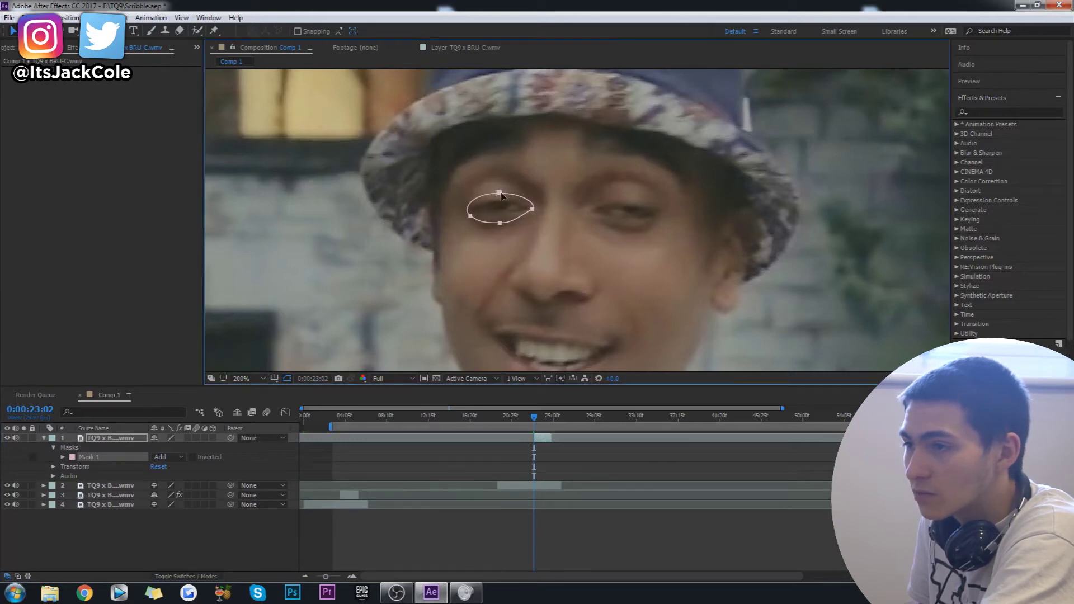
Draw a second closed mask around the other eye with the Pen tool and refine its lower curve to follow the eye.
{"action": "key", "text": "g"}
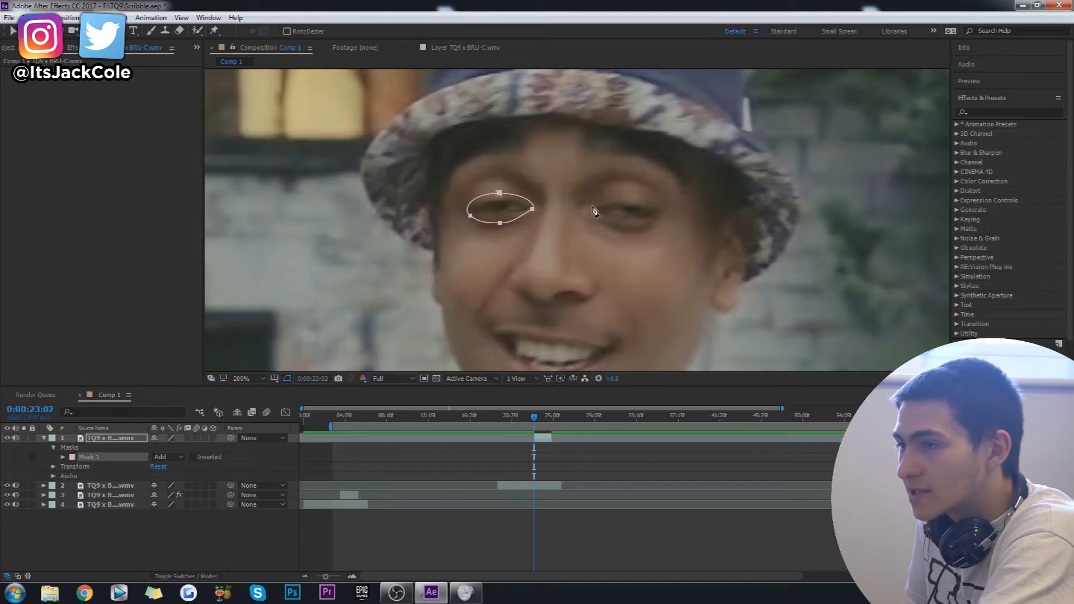
{"action": "left_click_drag", "start_coordinate": [591, 206], "coordinate": [636, 202]}
{"action": "key", "text": "ctrl+z"}
{"action": "left_click", "coordinate": [596, 212]}
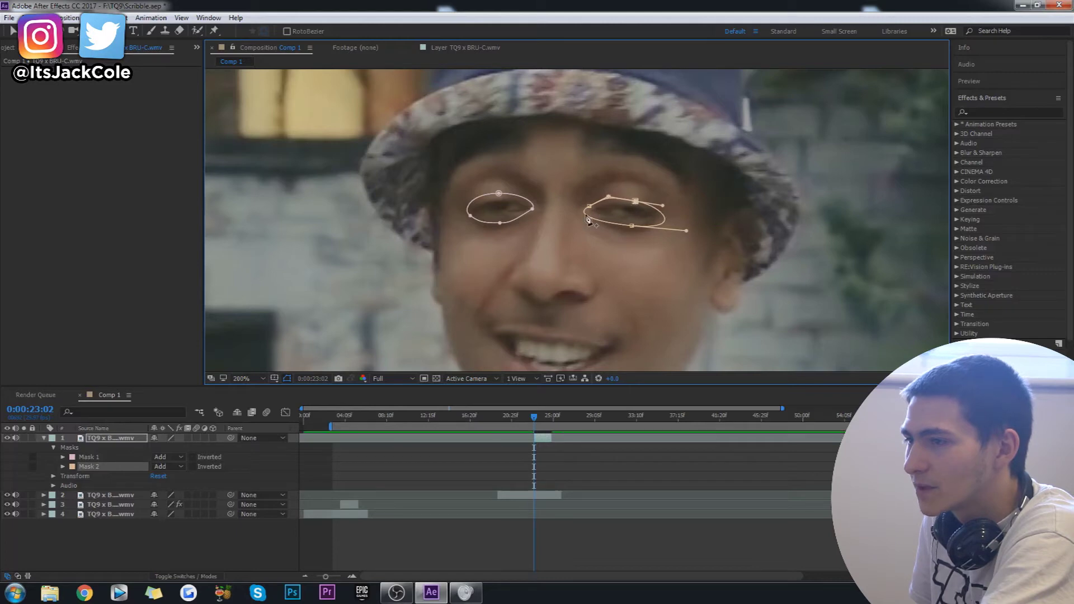
{"action": "left_click_drag", "start_coordinate": [683, 232], "coordinate": [669, 230]}
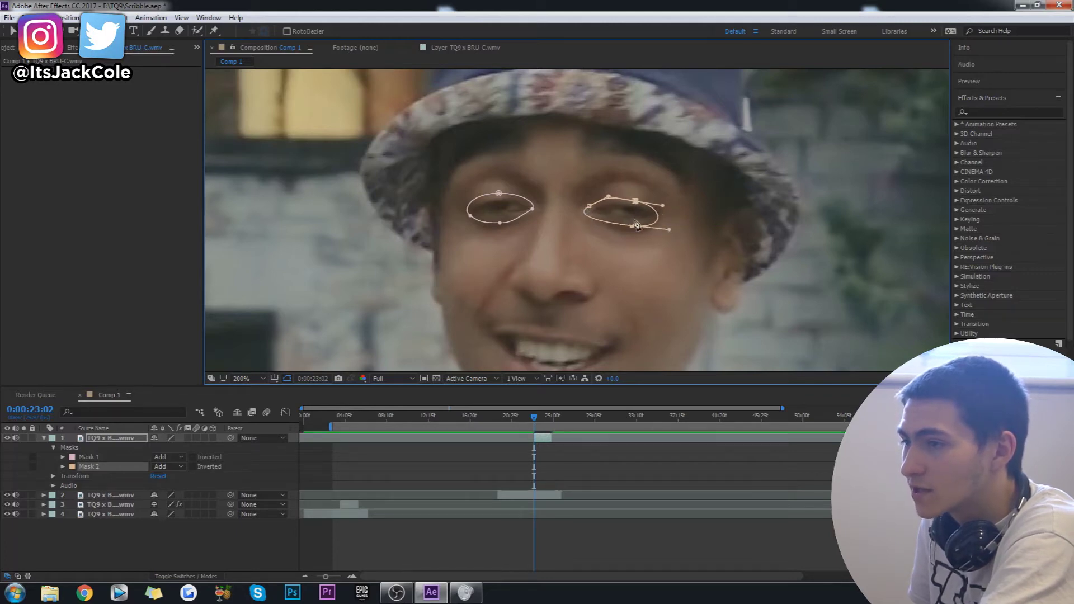
{"action": "left_click_drag", "start_coordinate": [671, 230], "coordinate": [674, 223]}
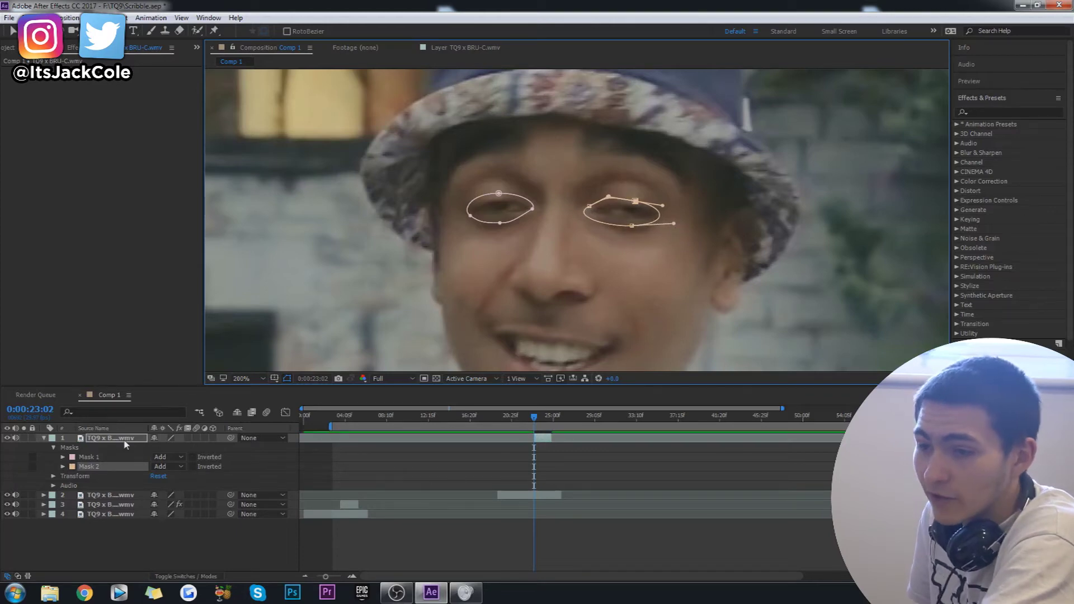
Check the fit of both eye masks up close, and track Mask 1 forward through the short clip with the Perspective method.
{"action": "left_click", "coordinate": [605, 546]}
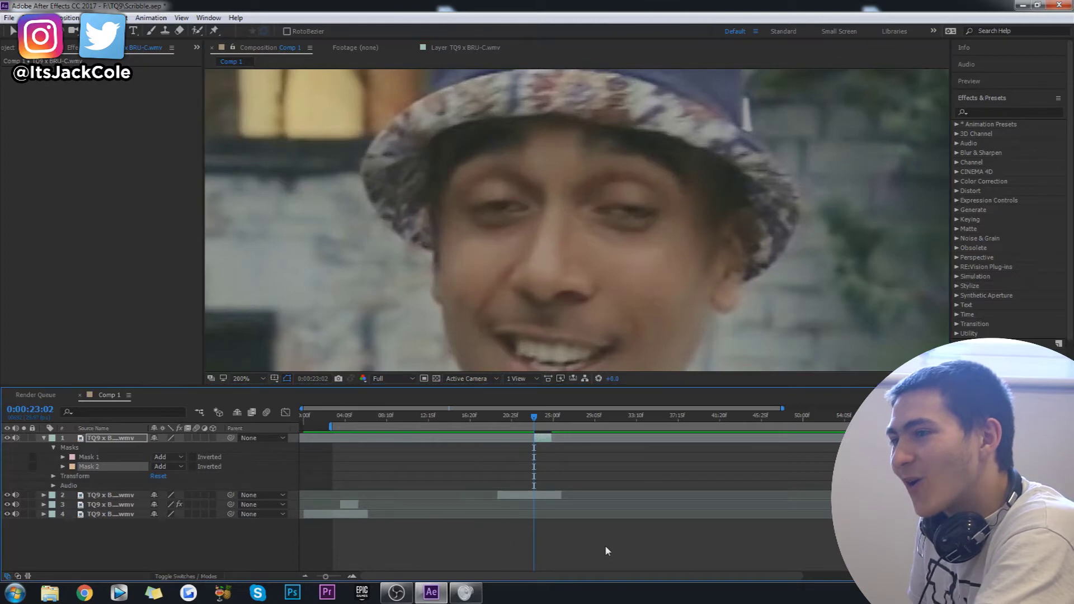
{"action": "left_click", "coordinate": [544, 441]}
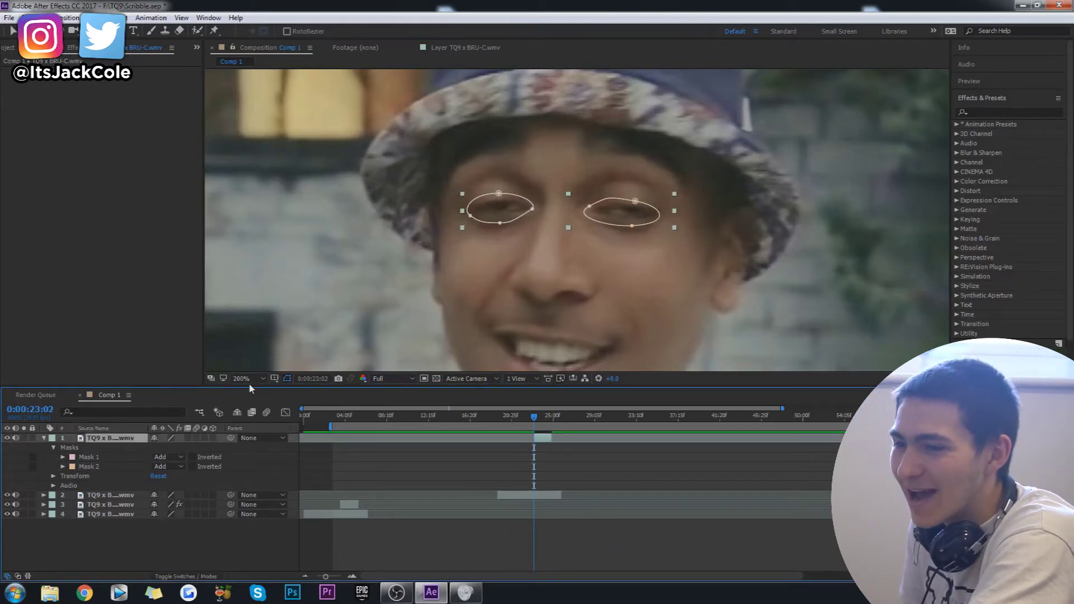
{"action": "scroll", "coordinate": [625, 190], "scroll_direction": "up", "scroll_amount": 2}
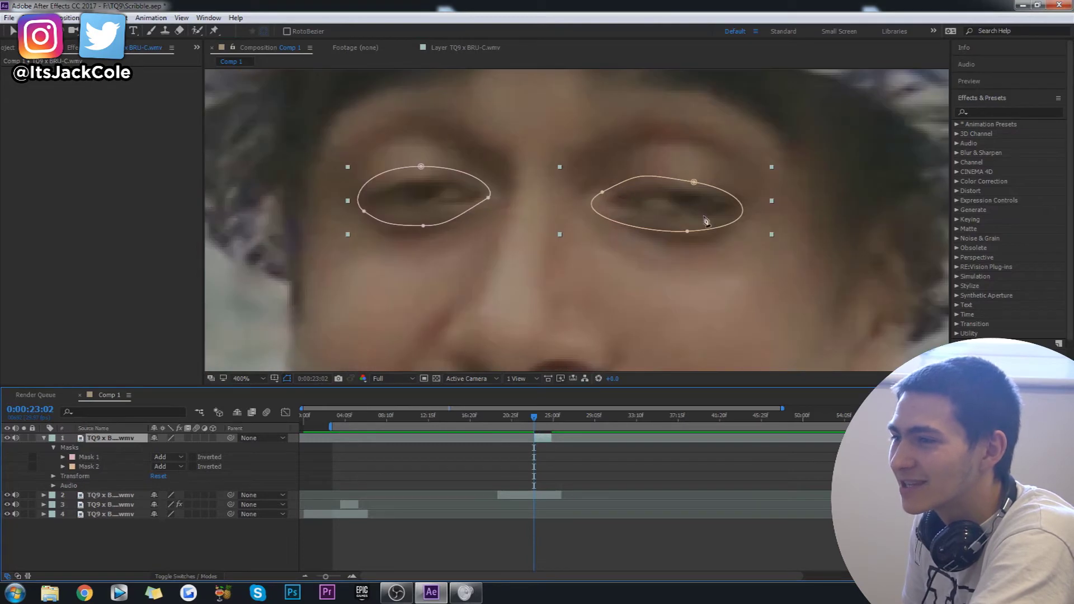
{"action": "scroll", "coordinate": [706, 221], "scroll_direction": "down", "scroll_amount": 2}
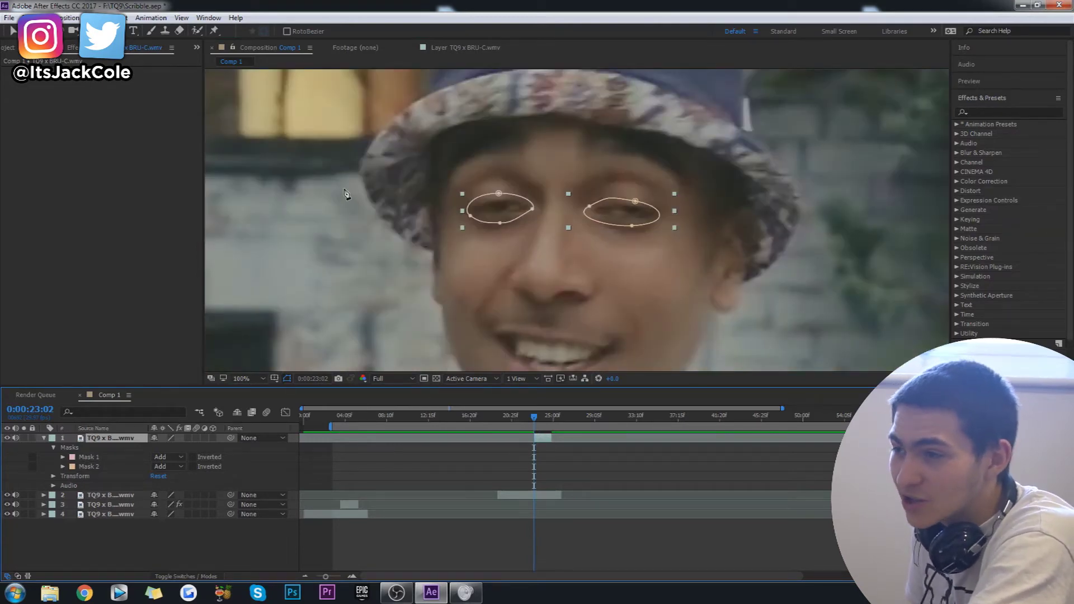
{"action": "scroll", "coordinate": [565, 225], "scroll_direction": "down", "scroll_amount": 2}
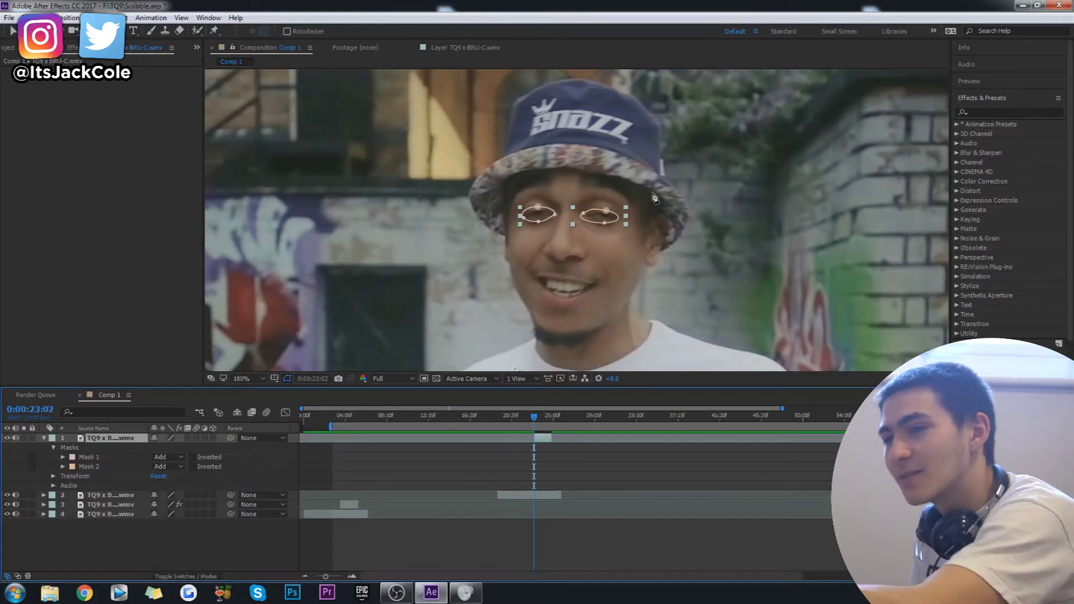
{"action": "left_click", "coordinate": [89, 458]}
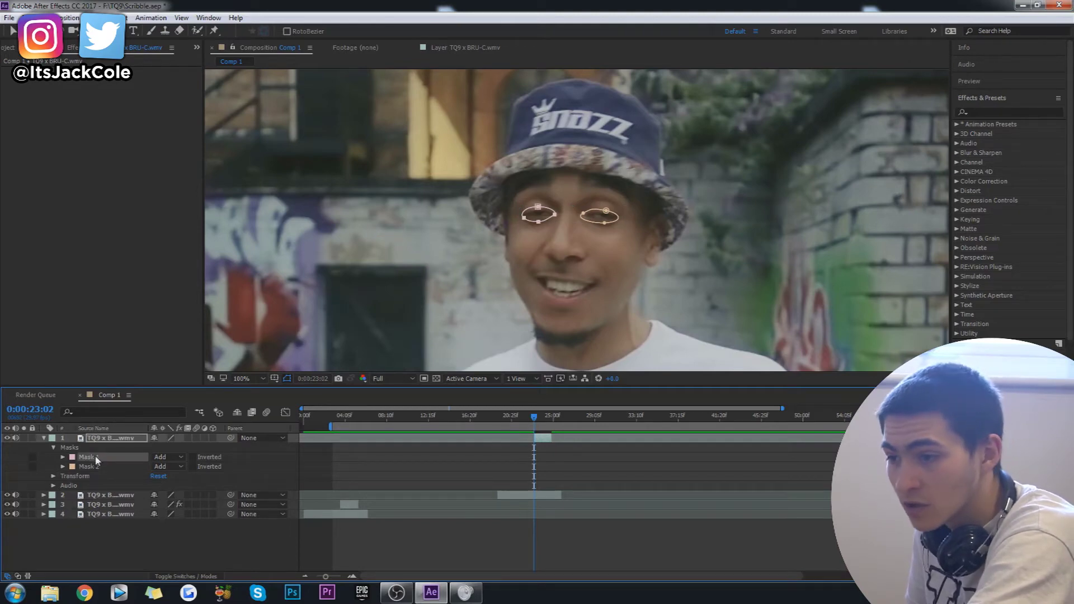
{"action": "right_click", "coordinate": [98, 460]}
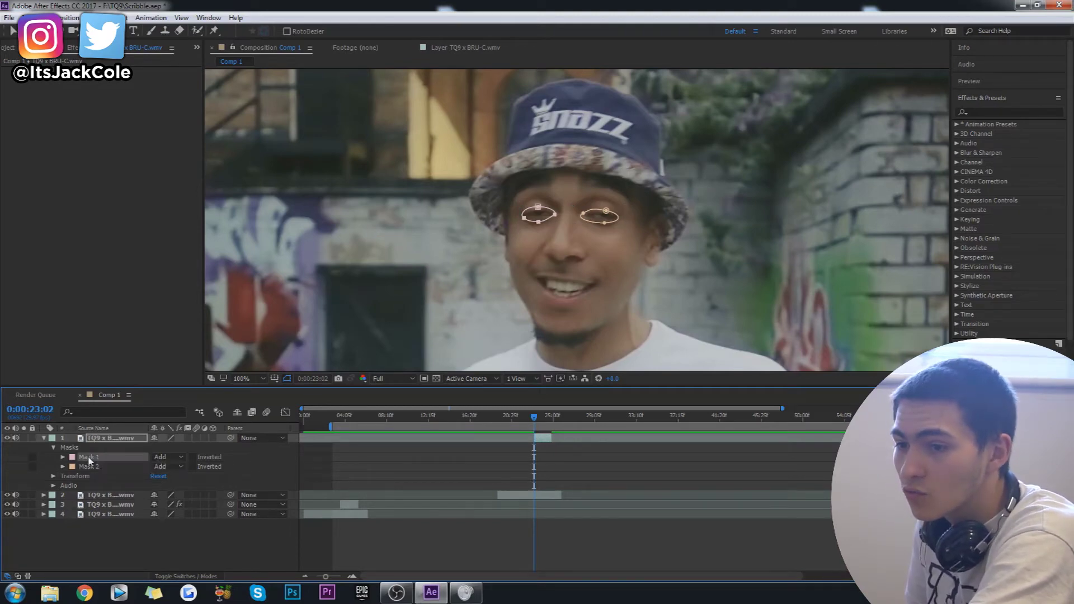
{"action": "left_click", "coordinate": [134, 463]}
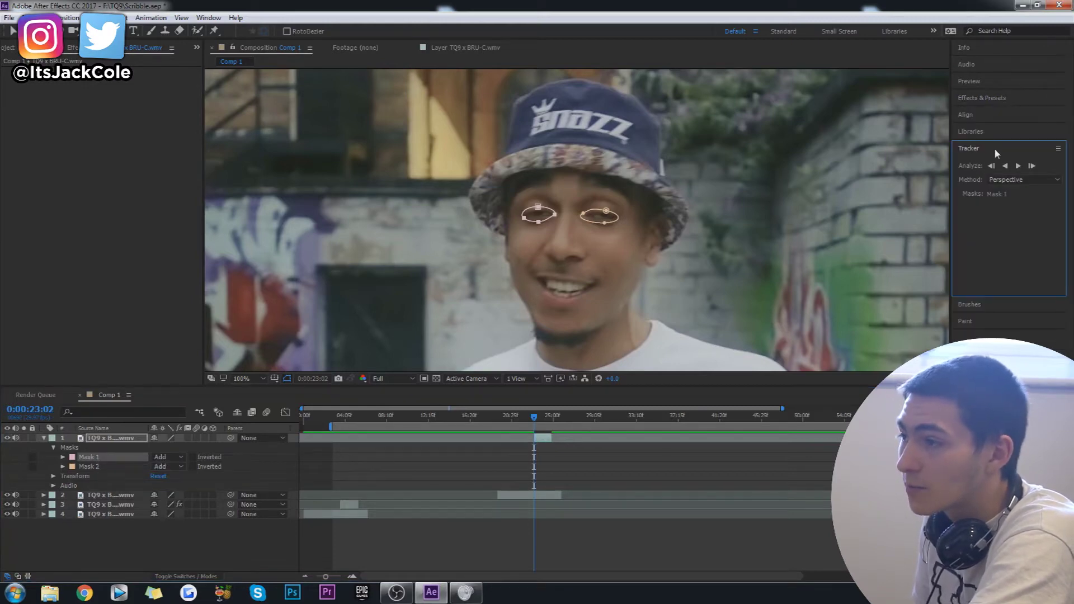
{"action": "left_click", "coordinate": [1014, 180]}
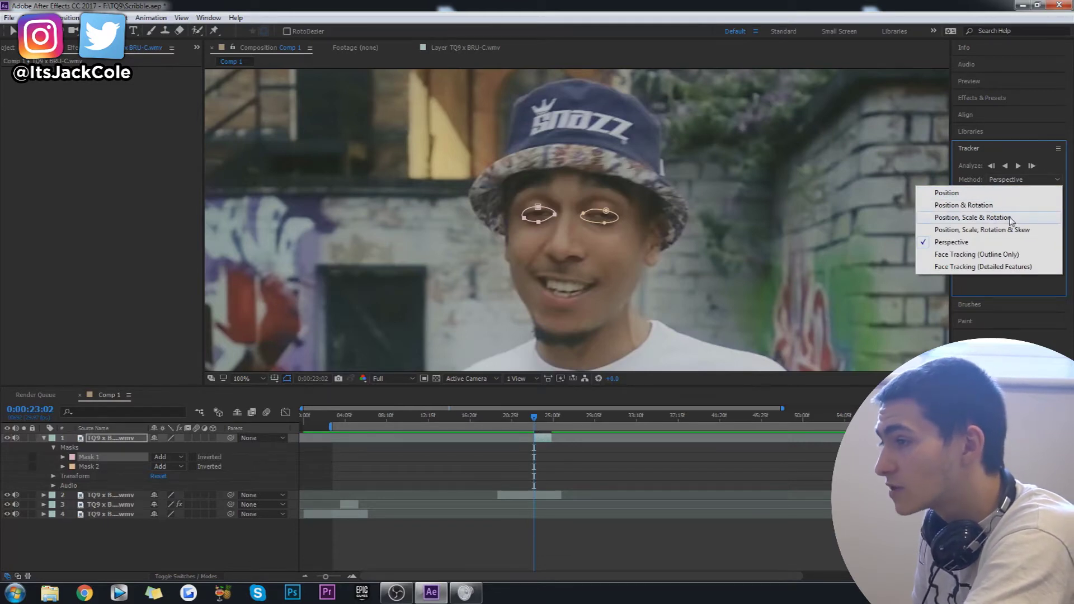
{"action": "left_click", "coordinate": [976, 247]}
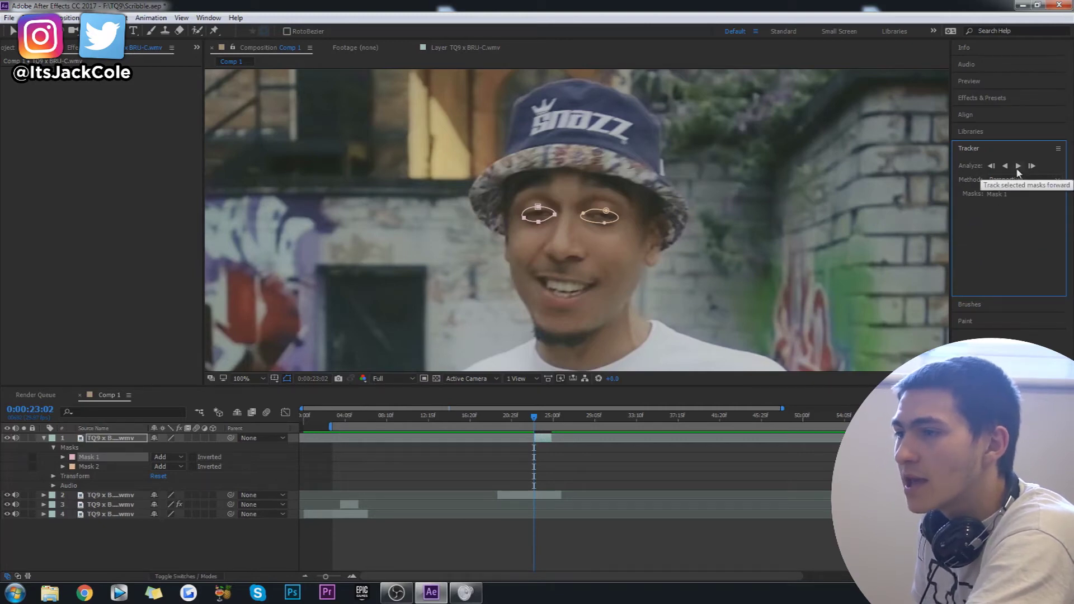
{"action": "left_click", "coordinate": [1019, 179]}
{"action": "left_click", "coordinate": [986, 243]}
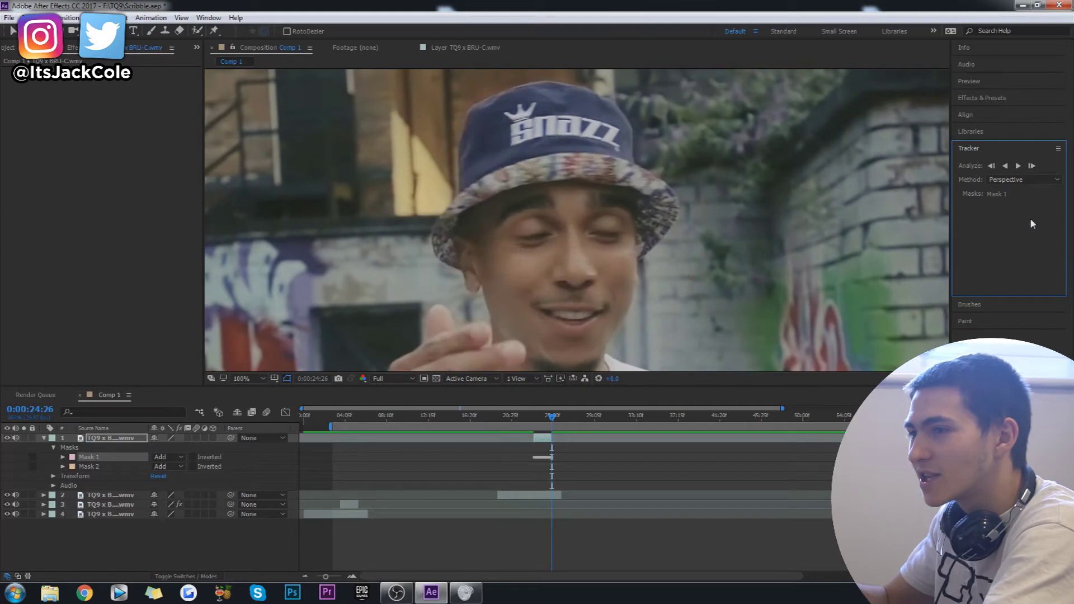
Preview the tracked Mask 1 from 0:00:23:02 with the short clip enlarged in the timeline.
{"action": "left_click", "coordinate": [533, 417]}
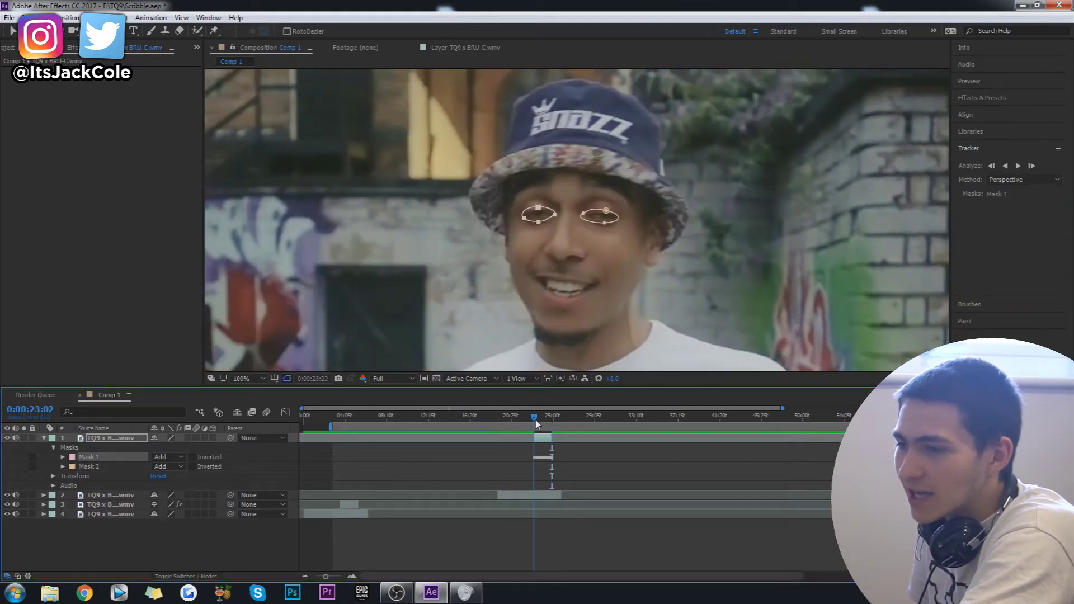
{"action": "left_click_drag", "start_coordinate": [325, 577], "coordinate": [336, 579]}
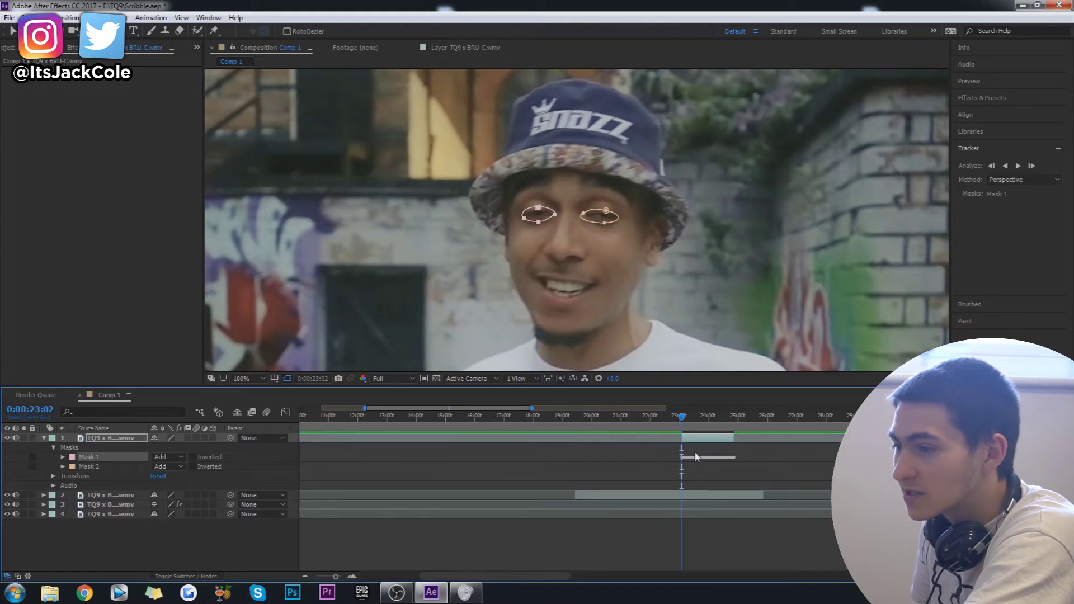
{"action": "key", "text": "space"}
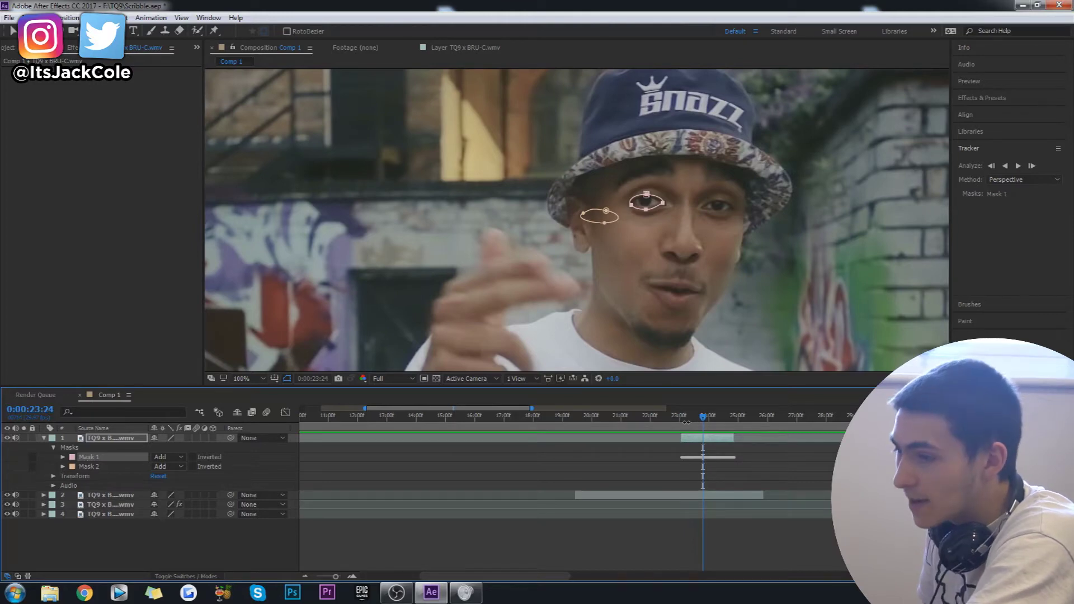
{"action": "key", "text": "space"}
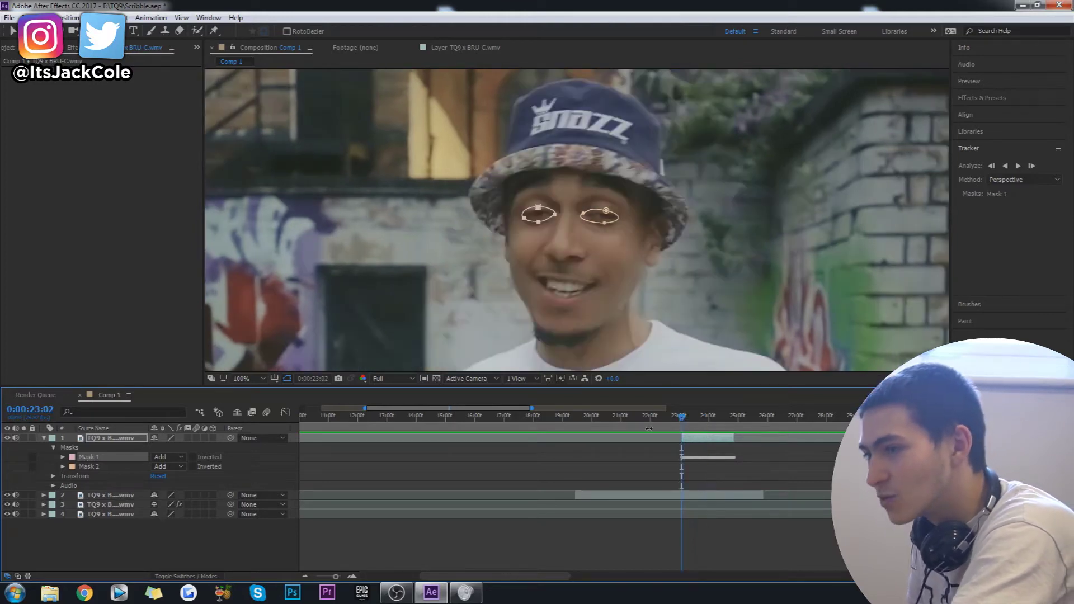
Track Mask 2 forward through the short clip with the Perspective method, return to 0:00:23:02 and deselect the layer.
{"action": "right_click", "coordinate": [90, 467]}
{"action": "left_click", "coordinate": [112, 475]}
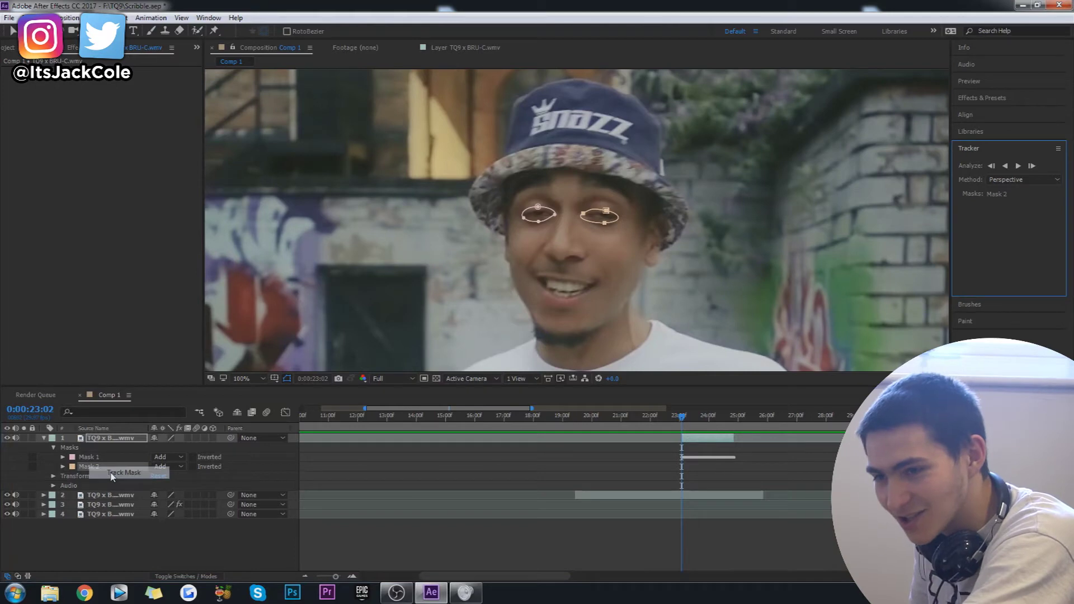
{"action": "left_click", "coordinate": [1018, 167]}
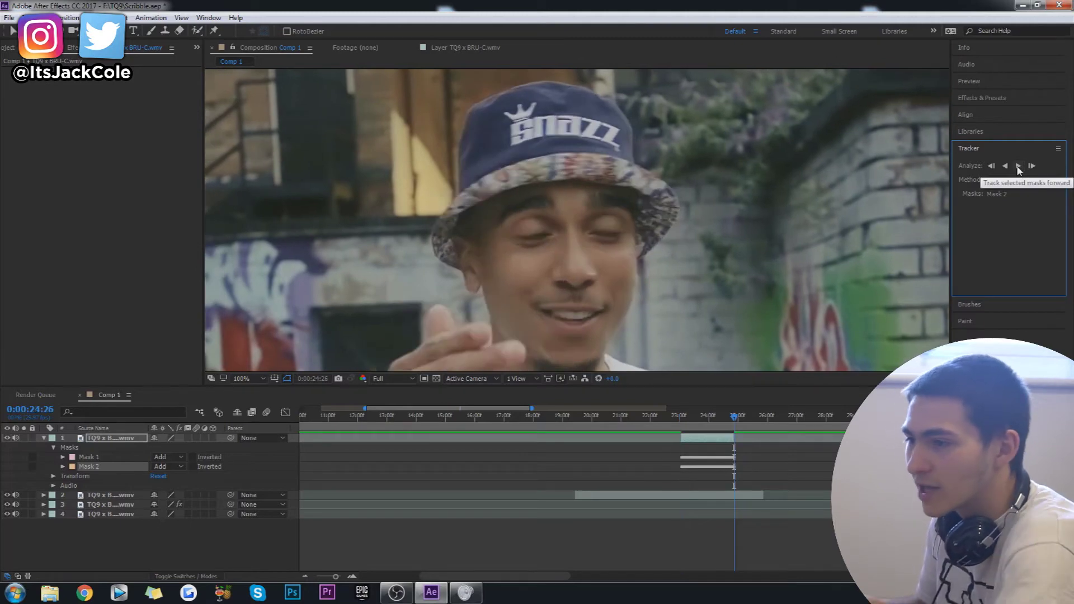
{"action": "left_click", "coordinate": [682, 417]}
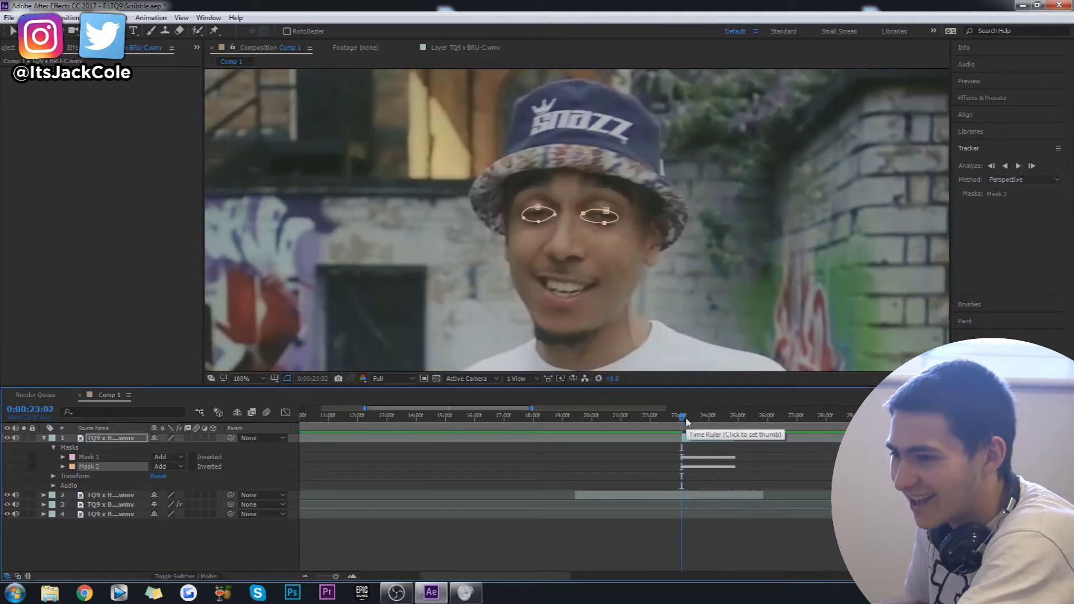
{"action": "left_click", "coordinate": [780, 543]}
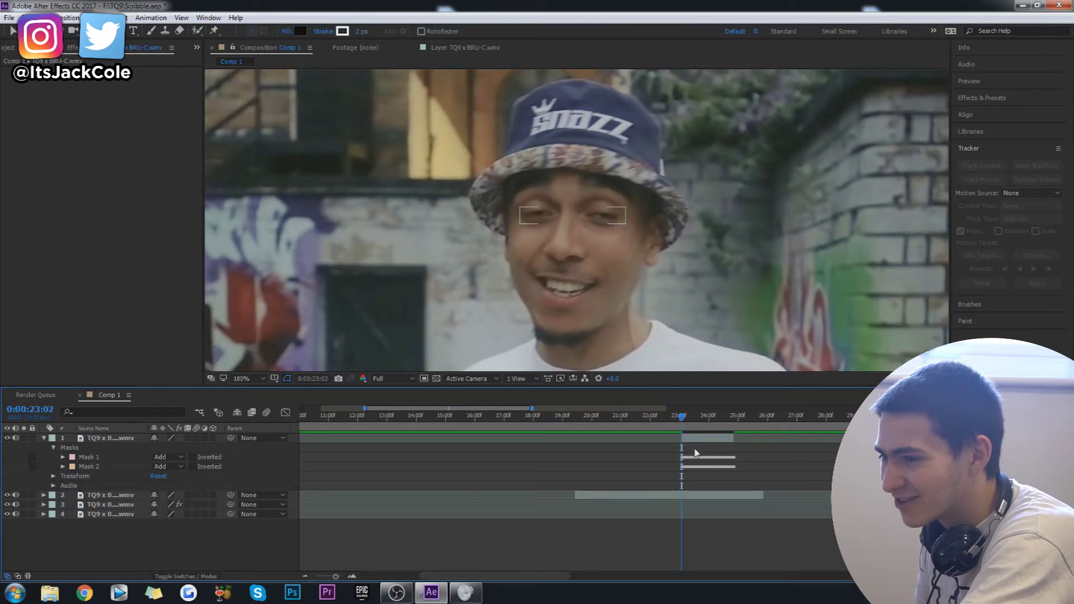
Preview the masked eyes on their own with layer 2 hidden, fit the composition in the viewer, and show layer 2 again.
{"action": "left_click", "coordinate": [703, 440]}
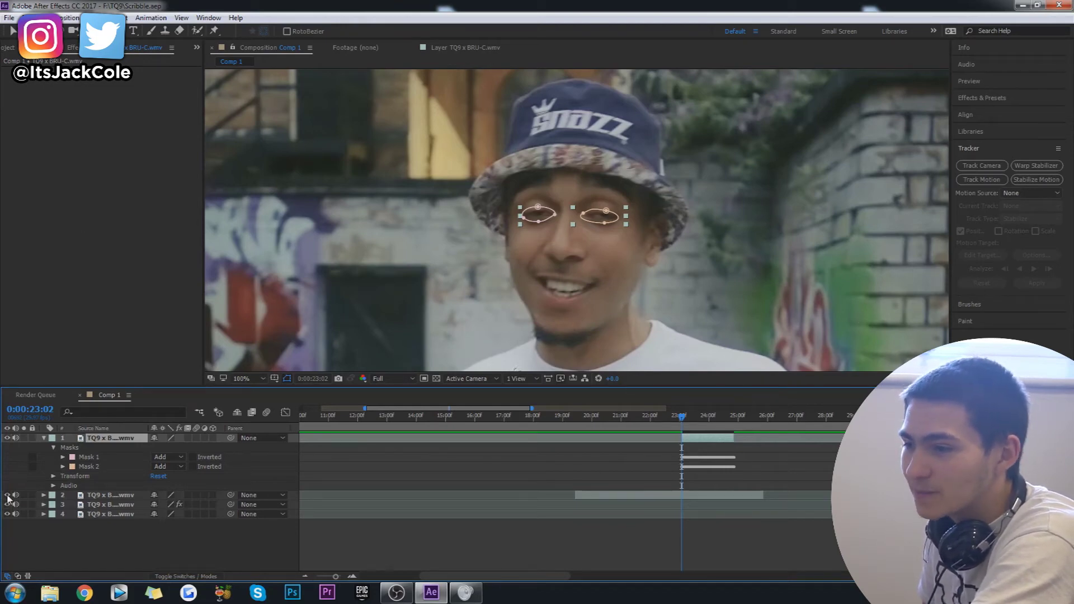
{"action": "left_click", "coordinate": [124, 496]}
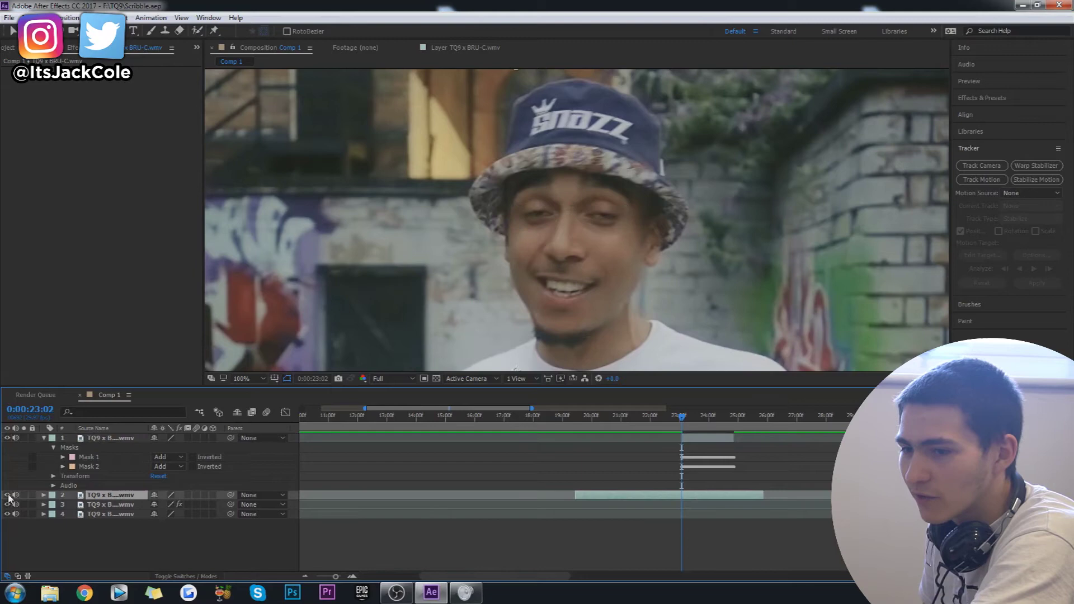
{"action": "left_click", "coordinate": [7, 495]}
{"action": "key", "text": "space"}
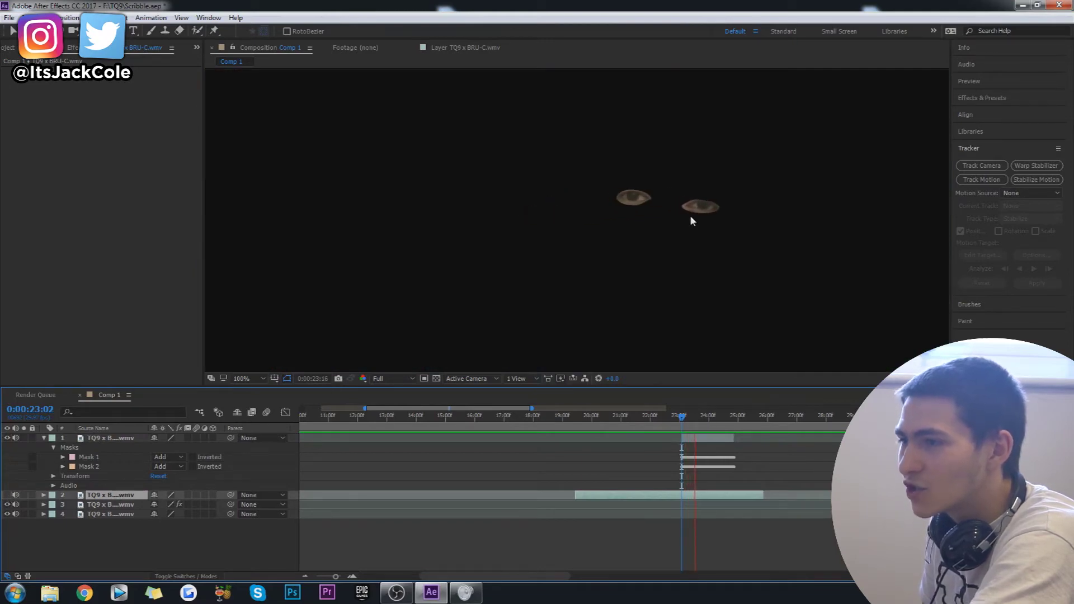
{"action": "key", "text": "space"}
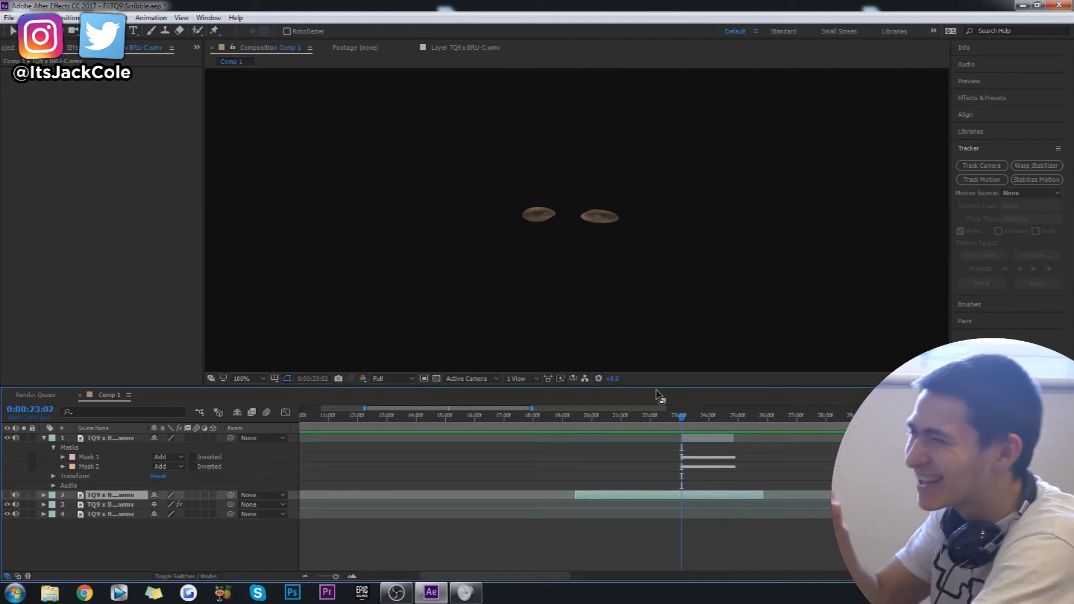
{"action": "left_click", "coordinate": [247, 379]}
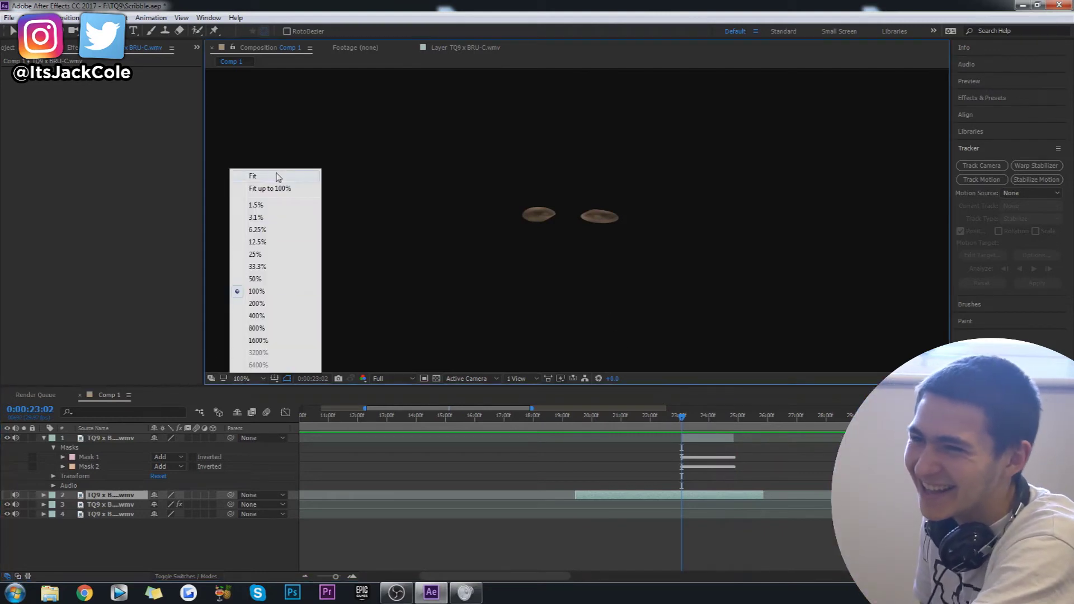
{"action": "left_click", "coordinate": [275, 174]}
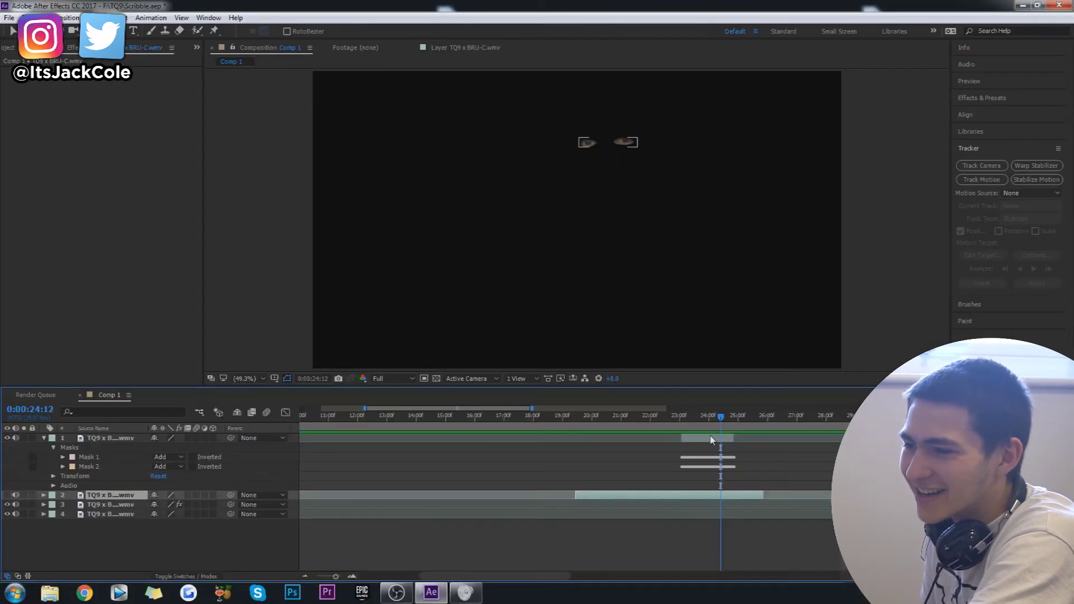
{"action": "left_click", "coordinate": [7, 495]}
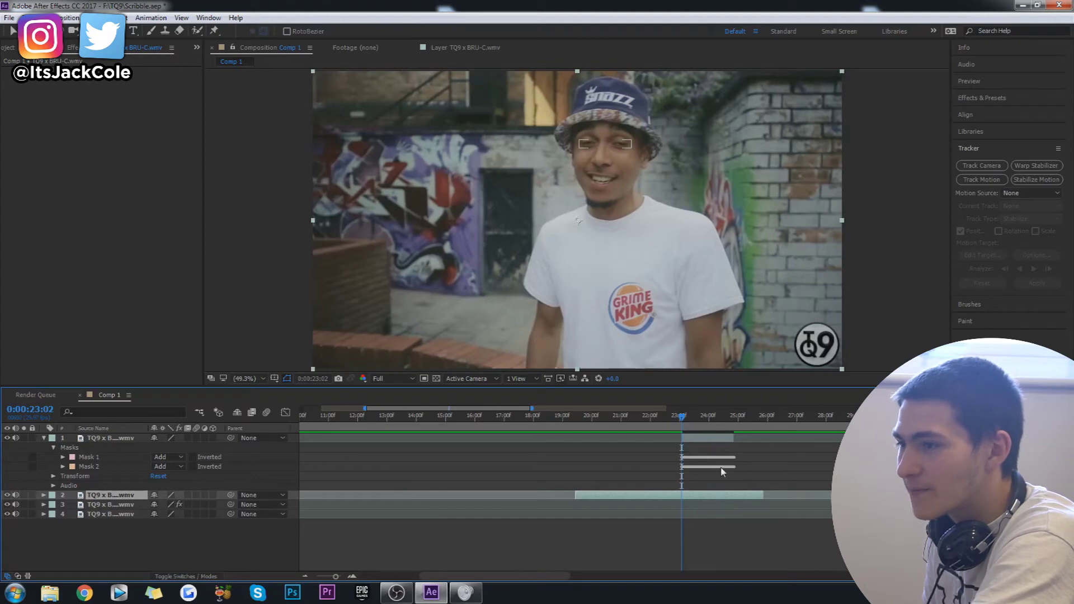
Find the CC Light Burst 2.5 effect and apply it to the short masked eye layer.
{"action": "left_click", "coordinate": [698, 441]}
{"action": "left_click", "coordinate": [980, 100]}
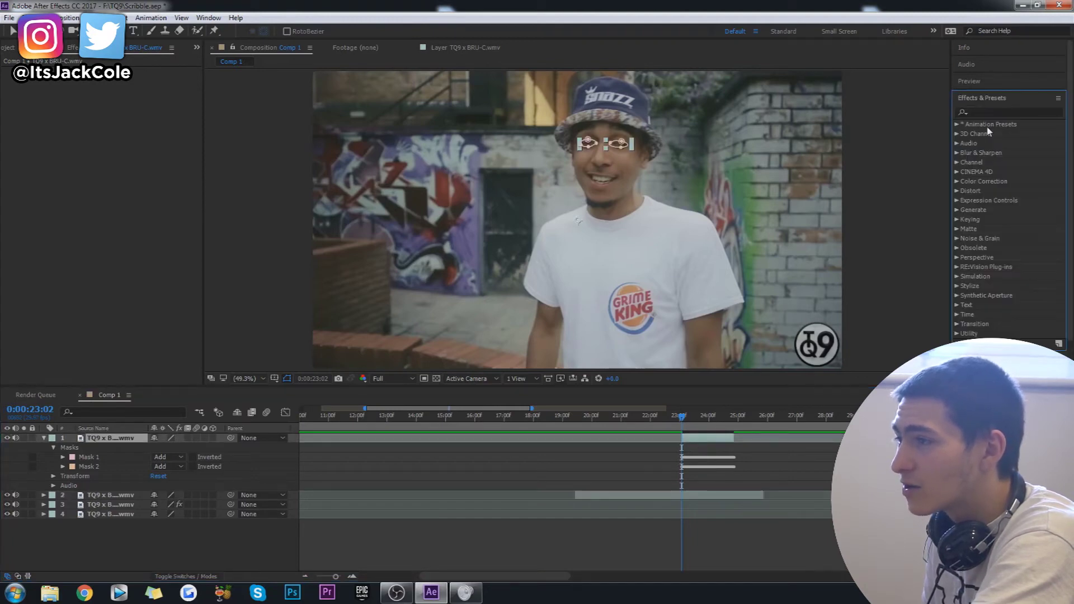
{"action": "left_click", "coordinate": [1001, 110]}
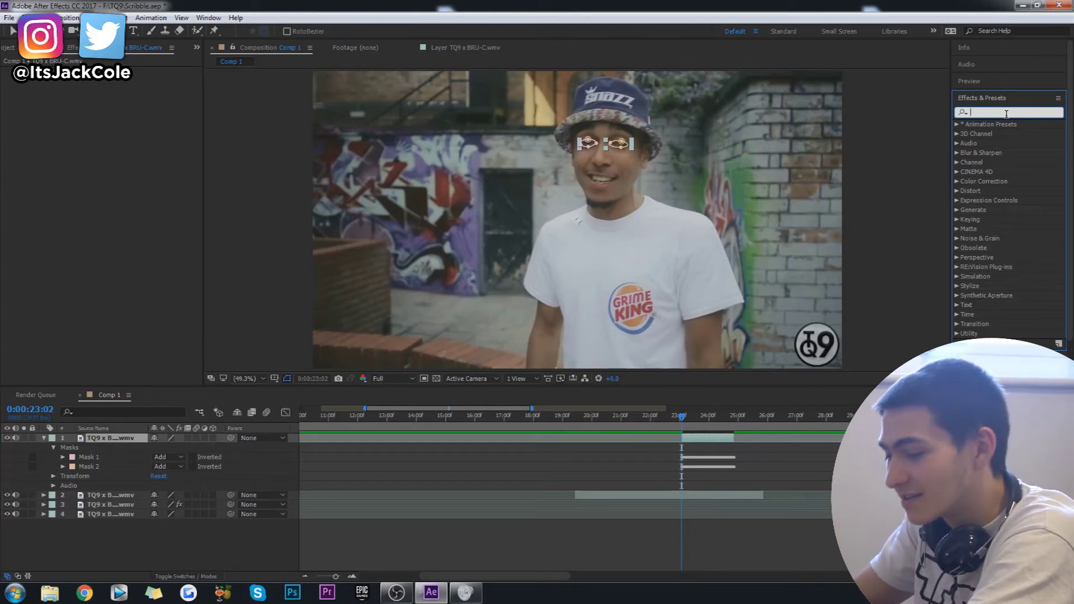
{"action": "type", "text": "cc l"}
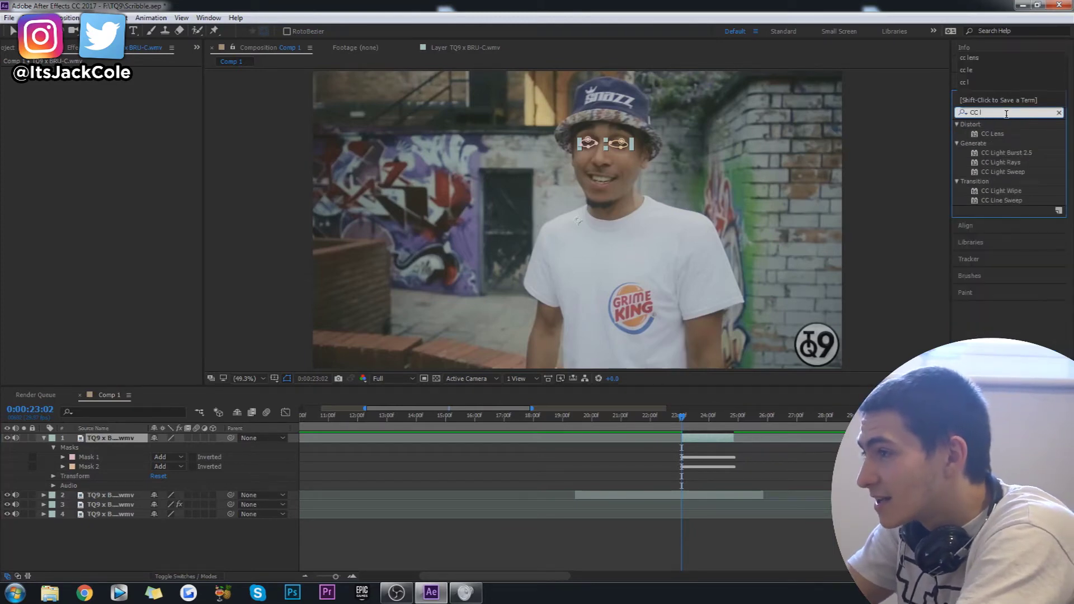
{"action": "left_click", "coordinate": [1019, 153]}
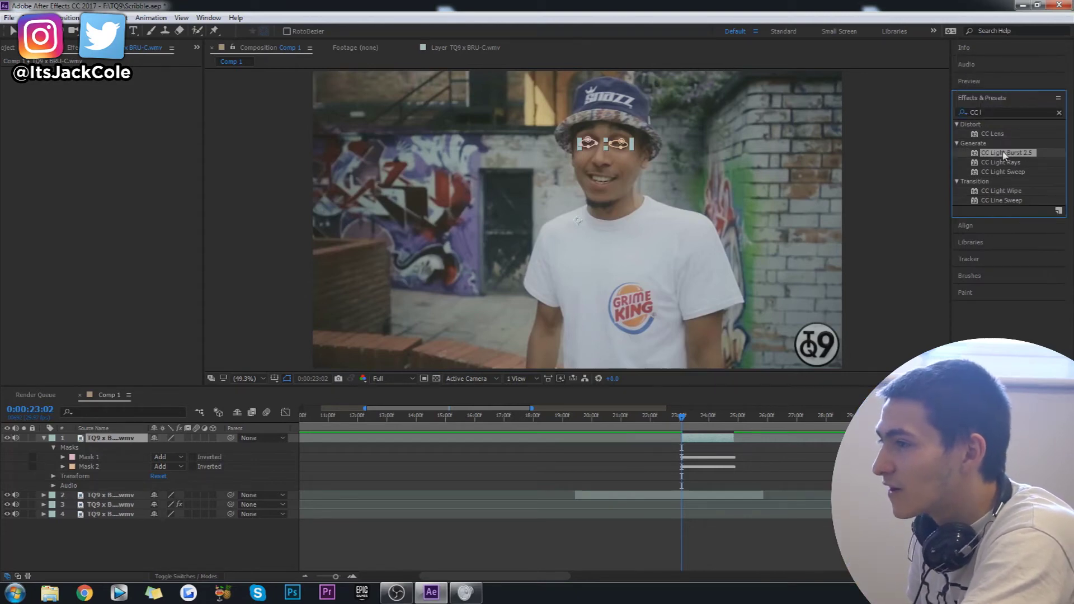
{"action": "left_click_drag", "start_coordinate": [1011, 154], "coordinate": [752, 437]}
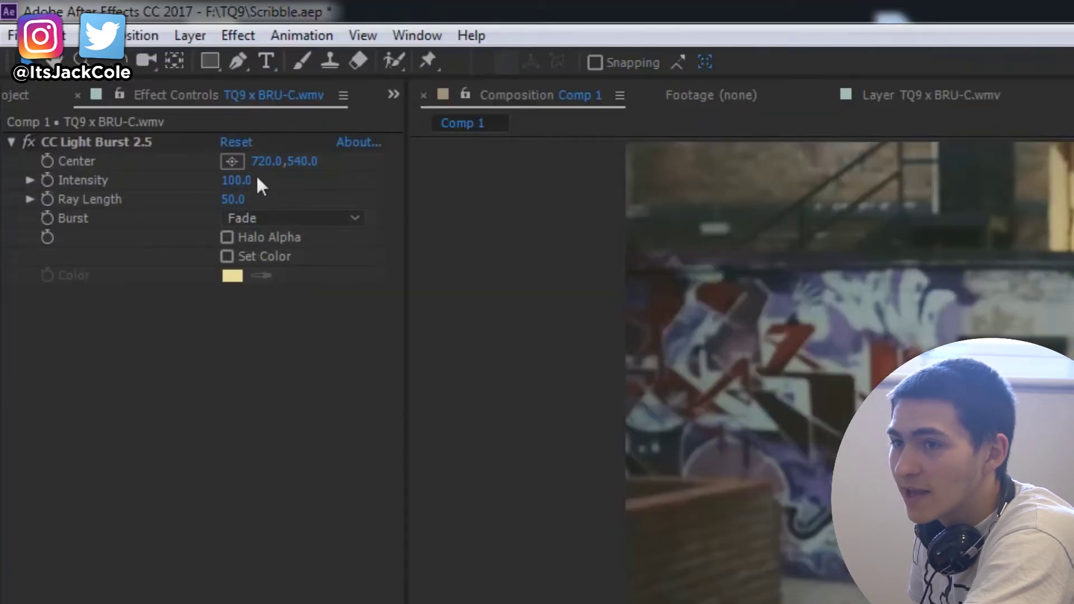
Set the light burst to Intensity 30000, Ray Length 30, Straight burst and a white set color, and preview it from 0:00:23:02.
{"action": "left_click_drag", "start_coordinate": [245, 180], "coordinate": [302, 180]}
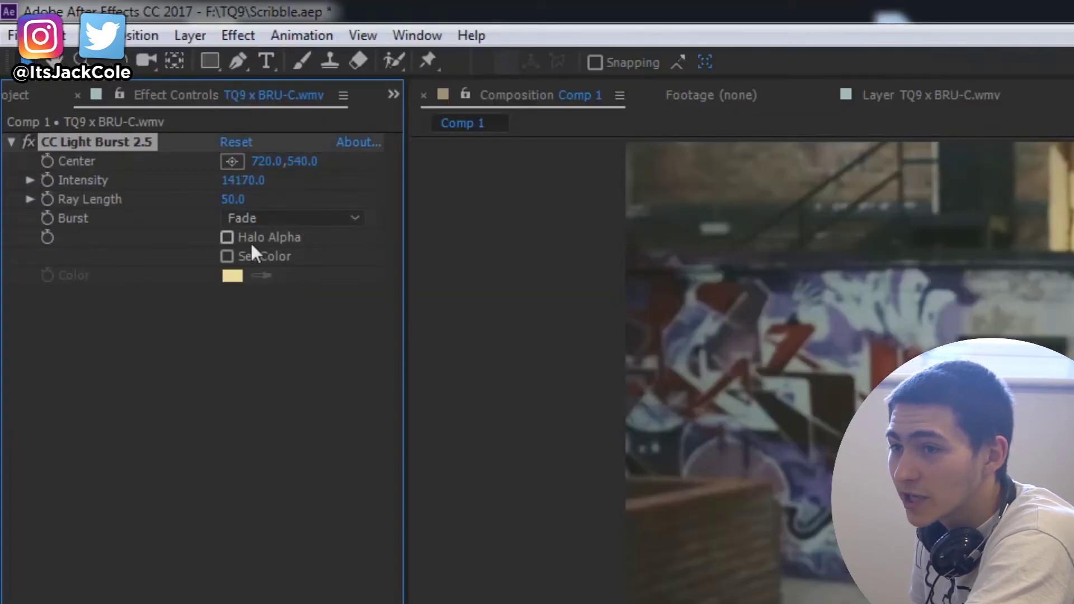
{"action": "mouse_move", "coordinate": [234, 199]}
{"action": "left_mouse_down"}
{"action": "mouse_move", "coordinate": [280, 205]}
{"action": "mouse_move", "coordinate": [208, 223]}
{"action": "mouse_move", "coordinate": [238, 214]}
{"action": "left_mouse_up"}
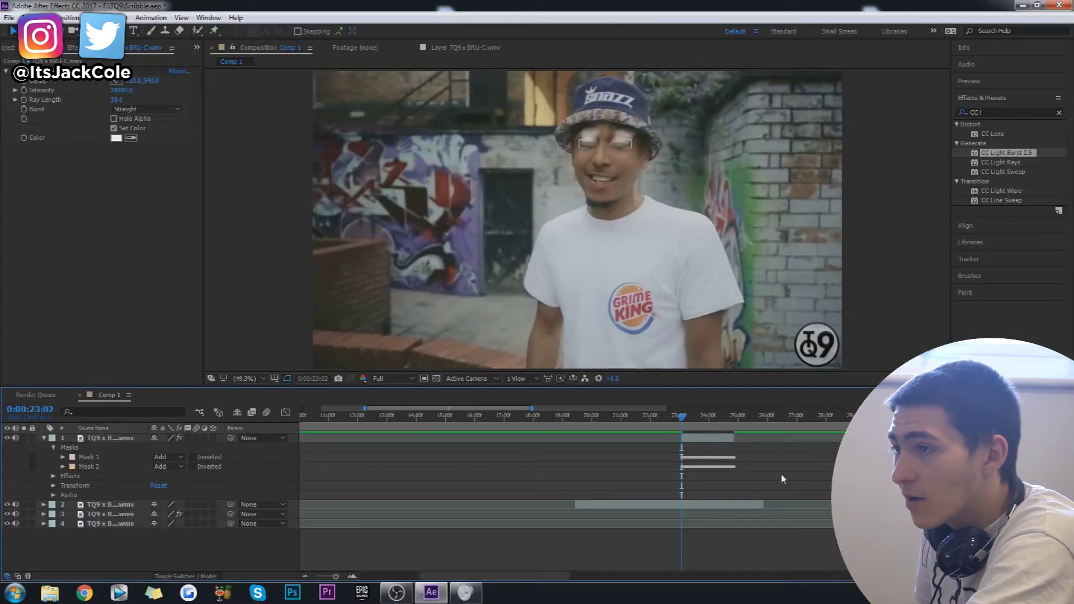
{"action": "key", "text": "space"}
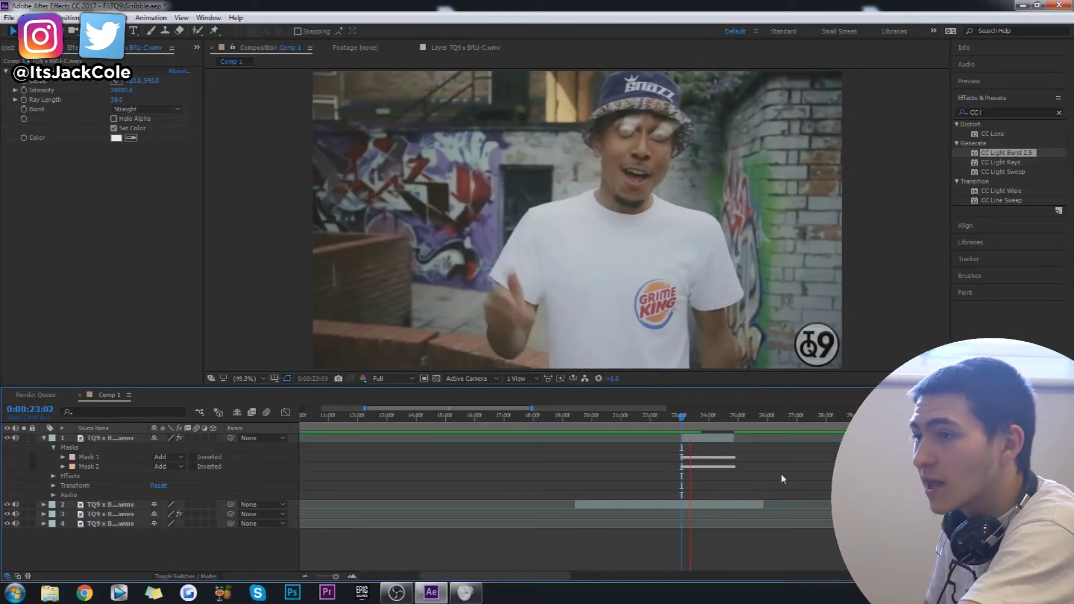
{"action": "key", "text": "space"}
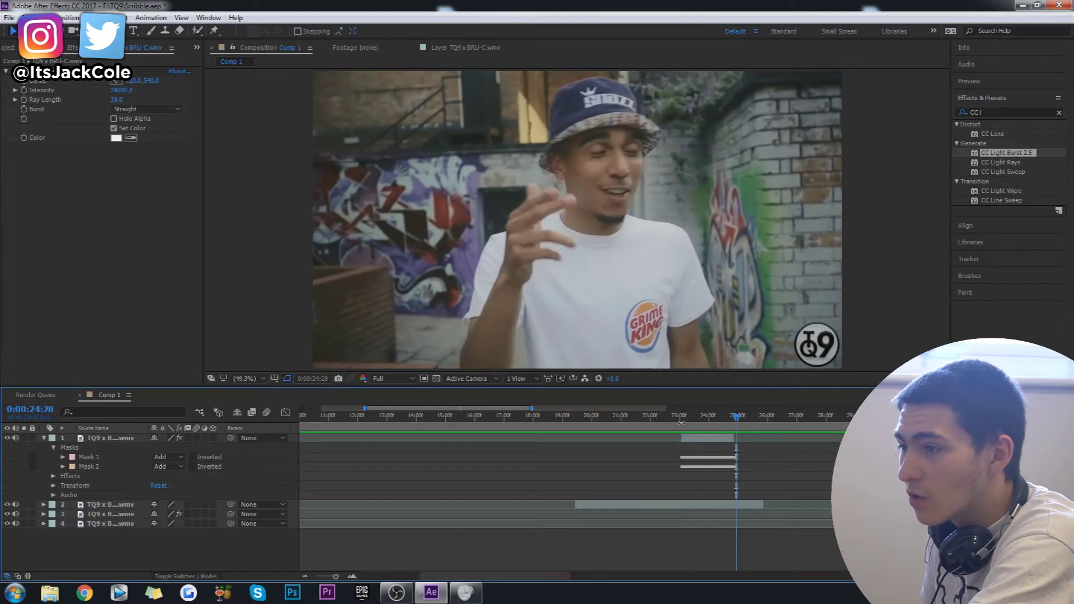
{"action": "left_click", "coordinate": [682, 421]}
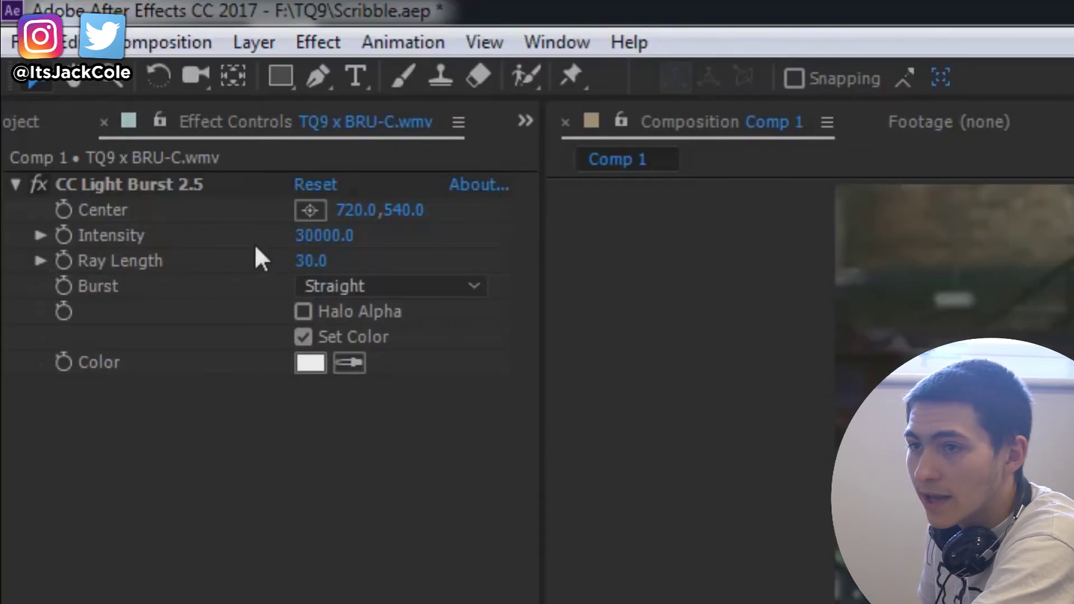
Place the light burst's Center on the man's nose just below the eyes and preview the glow.
{"action": "left_click", "coordinate": [310, 210]}
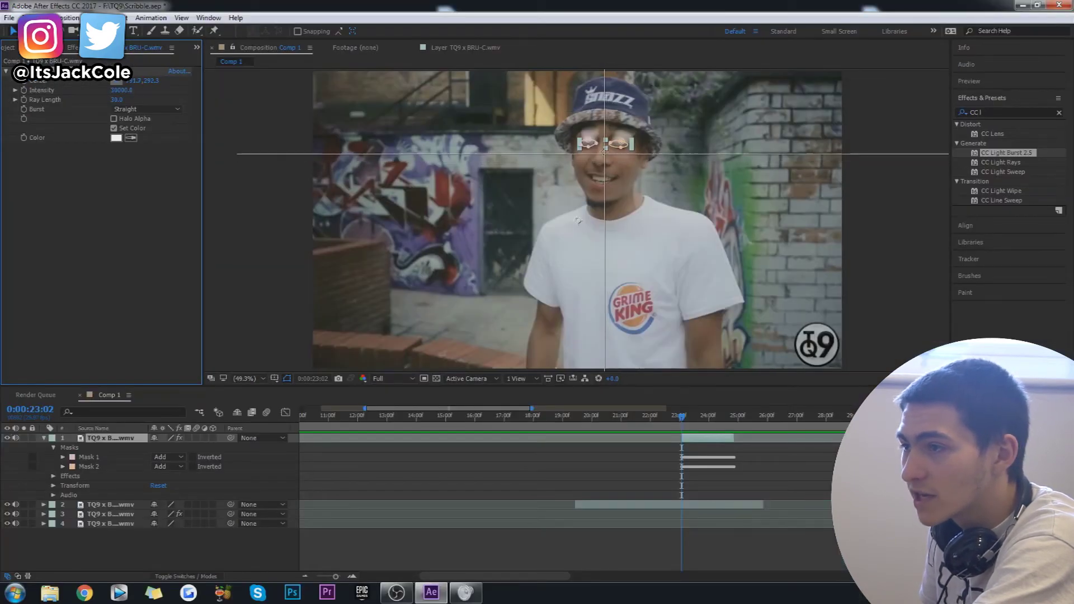
{"action": "left_click", "coordinate": [599, 160]}
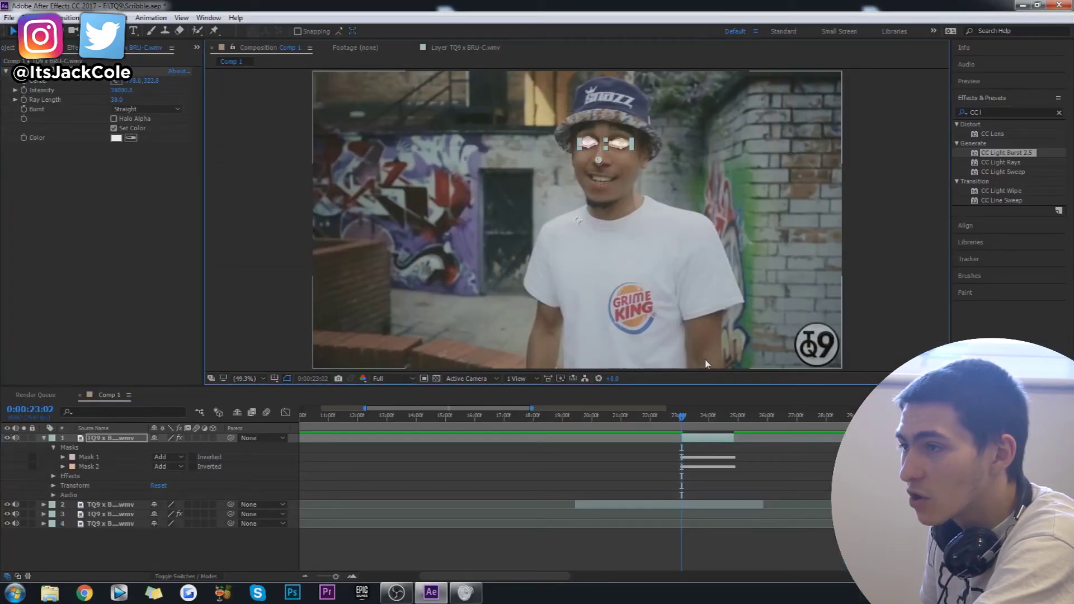
{"action": "left_click", "coordinate": [805, 500]}
{"action": "key", "text": "space"}
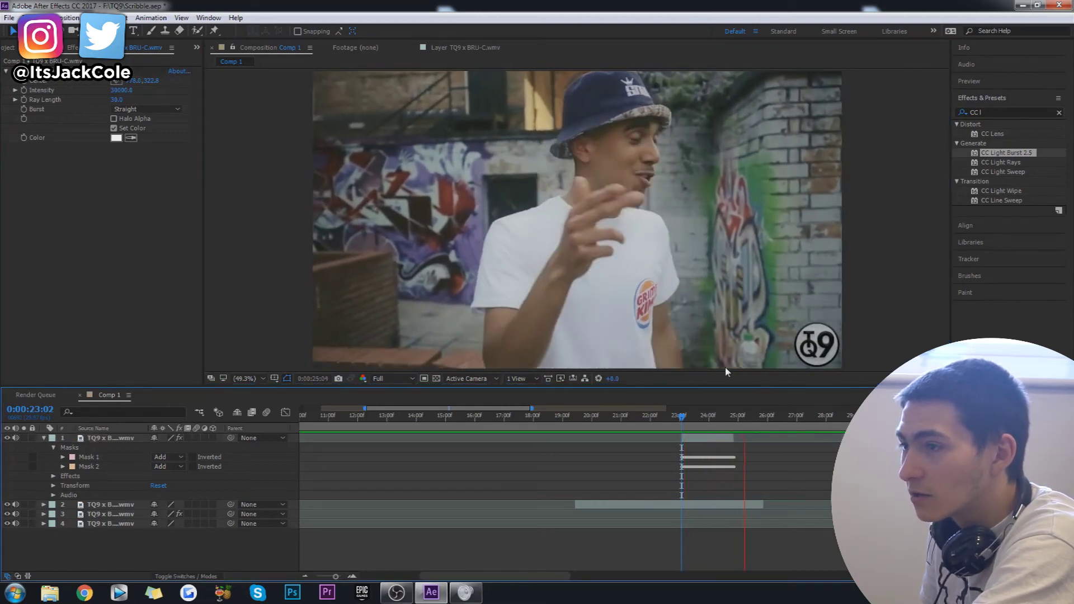
Move the light burst's Center from the nose down to the lower part of the man's face.
{"action": "left_click", "coordinate": [704, 441]}
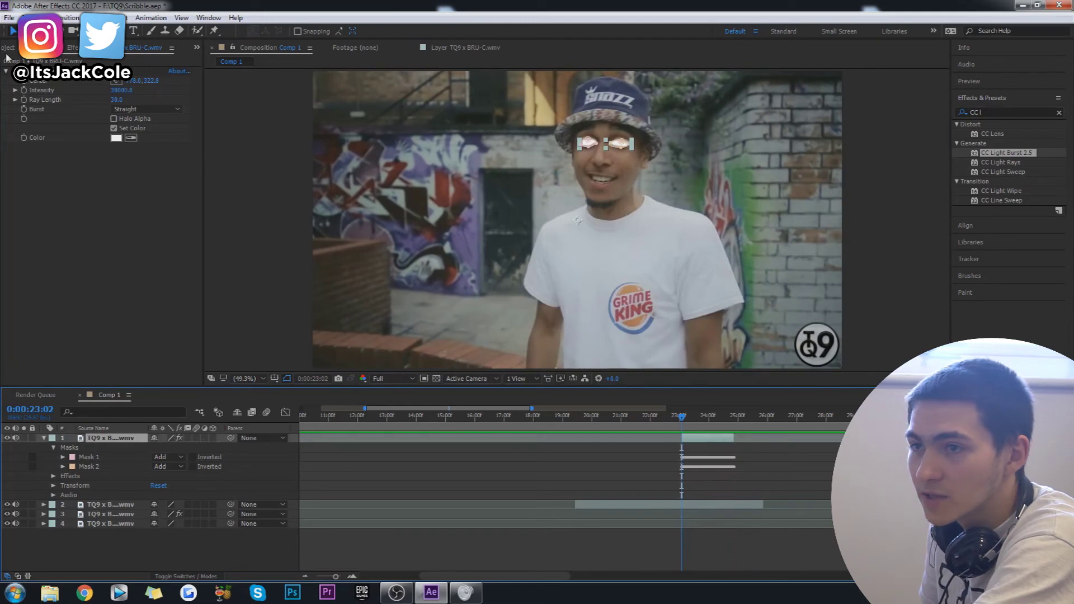
{"action": "left_click", "coordinate": [47, 82]}
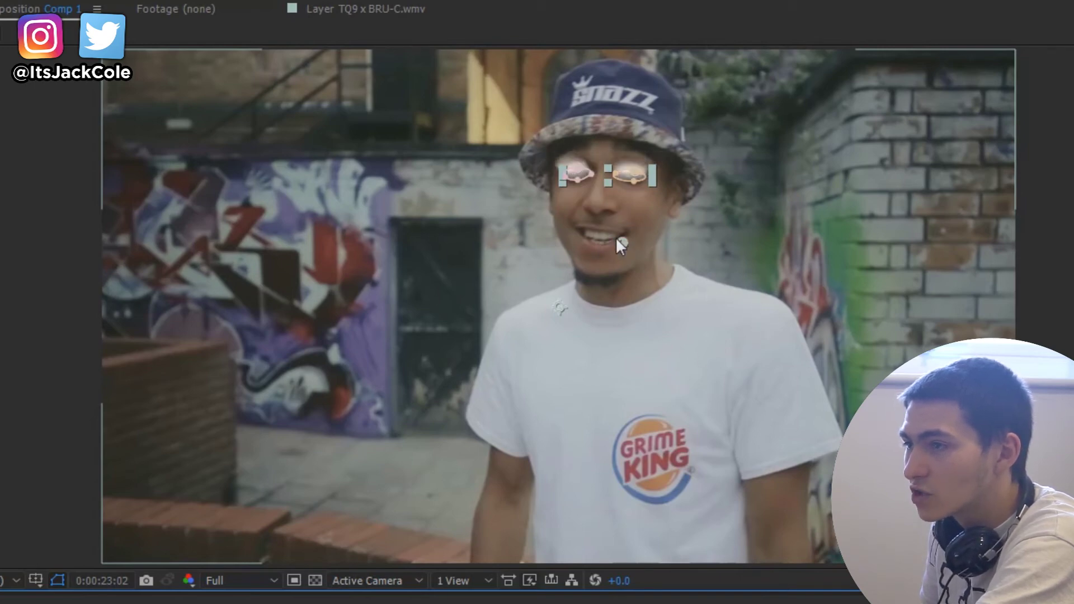
{"action": "mouse_move", "coordinate": [595, 259]}
{"action": "left_mouse_down"}
{"action": "mouse_move", "coordinate": [600, 231]}
{"action": "mouse_move", "coordinate": [602, 240]}
{"action": "left_mouse_up"}
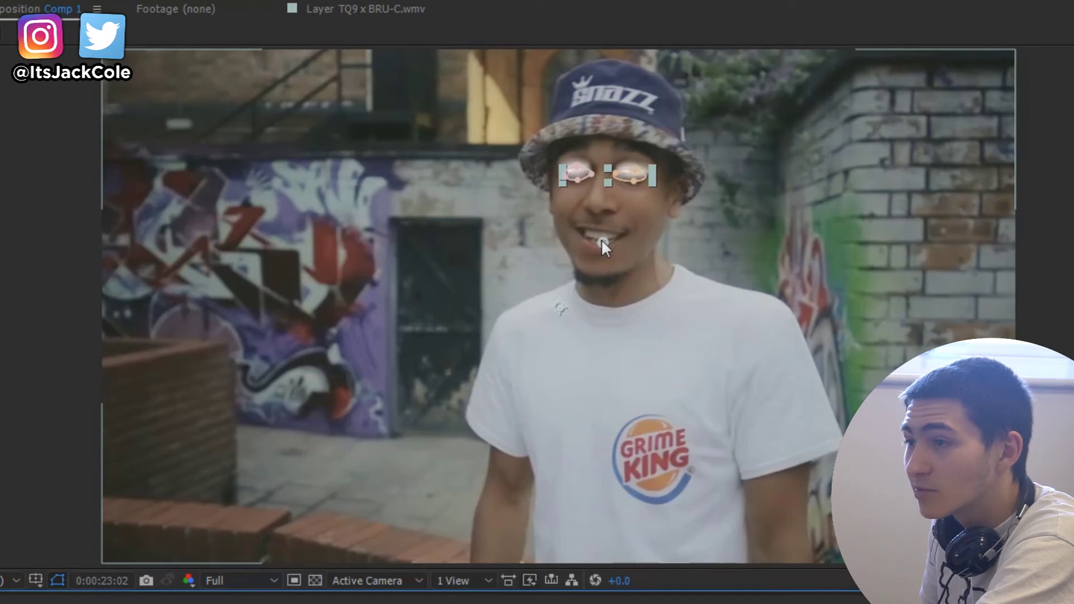
Preview the glowing eyes repeatedly, starting from 0:00:22:00, 0:00:22:13 and 0:00:22:20.
{"action": "key", "text": "space"}
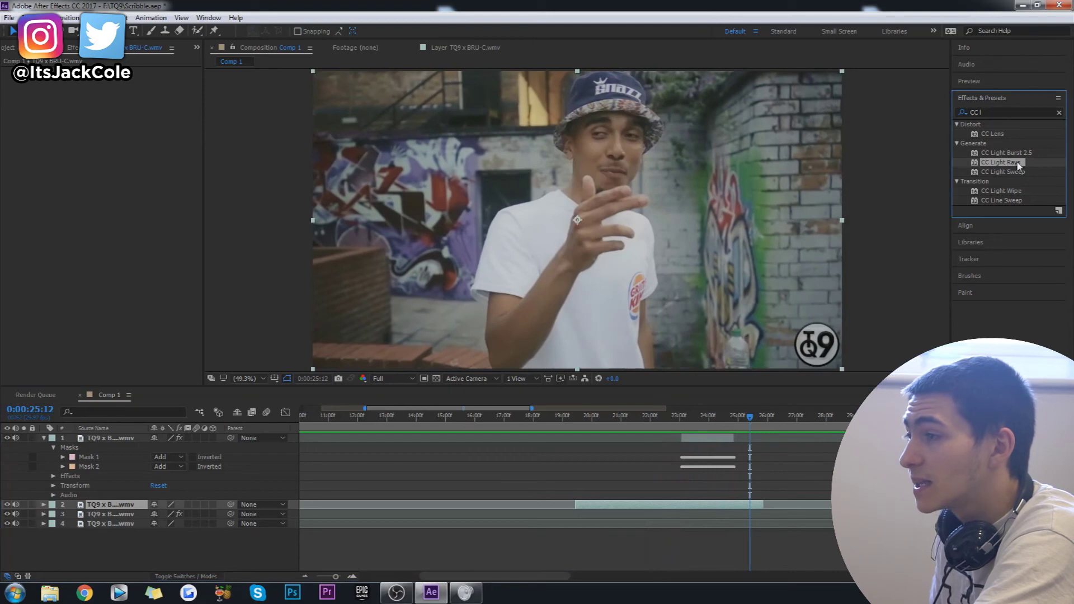
{"action": "left_click", "coordinate": [651, 423]}
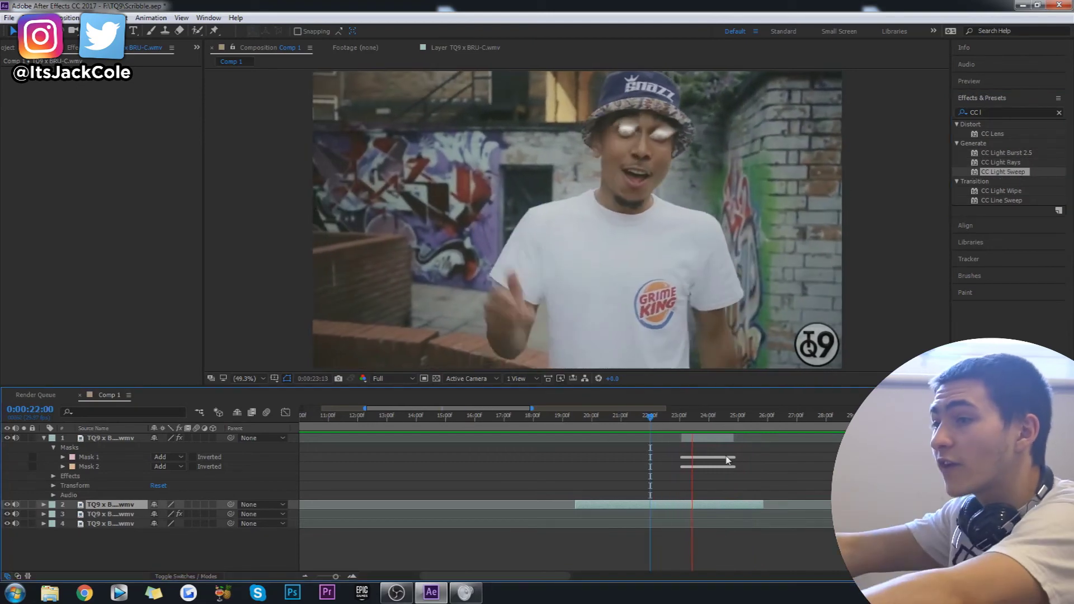
{"action": "key", "text": "space"}
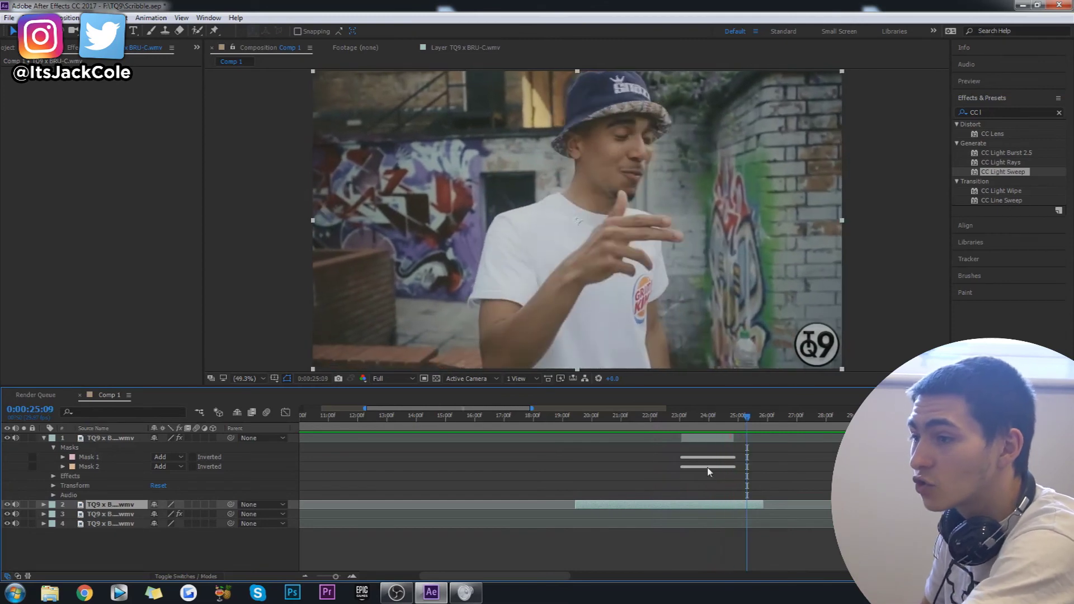
{"action": "left_click", "coordinate": [663, 416]}
{"action": "key", "text": "space"}
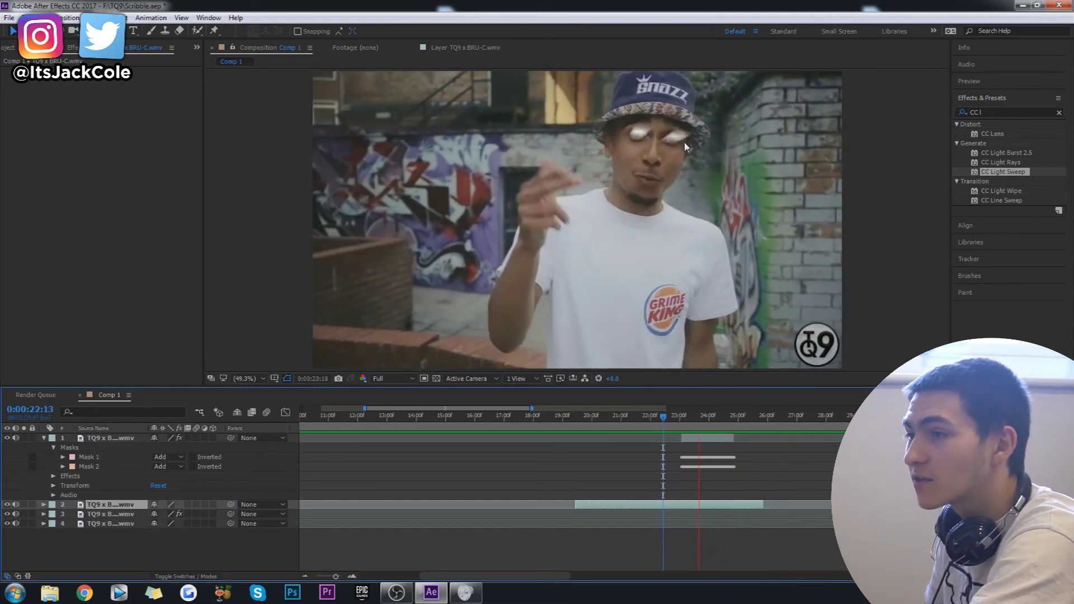
{"action": "key", "text": "space"}
{"action": "left_click", "coordinate": [670, 417]}
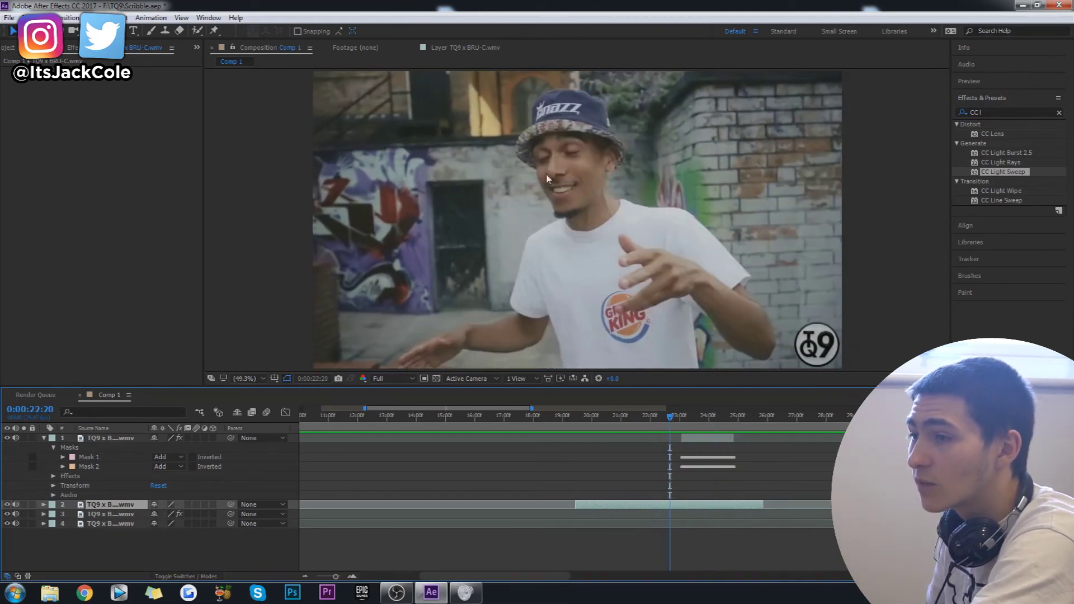
{"action": "key", "text": "space"}
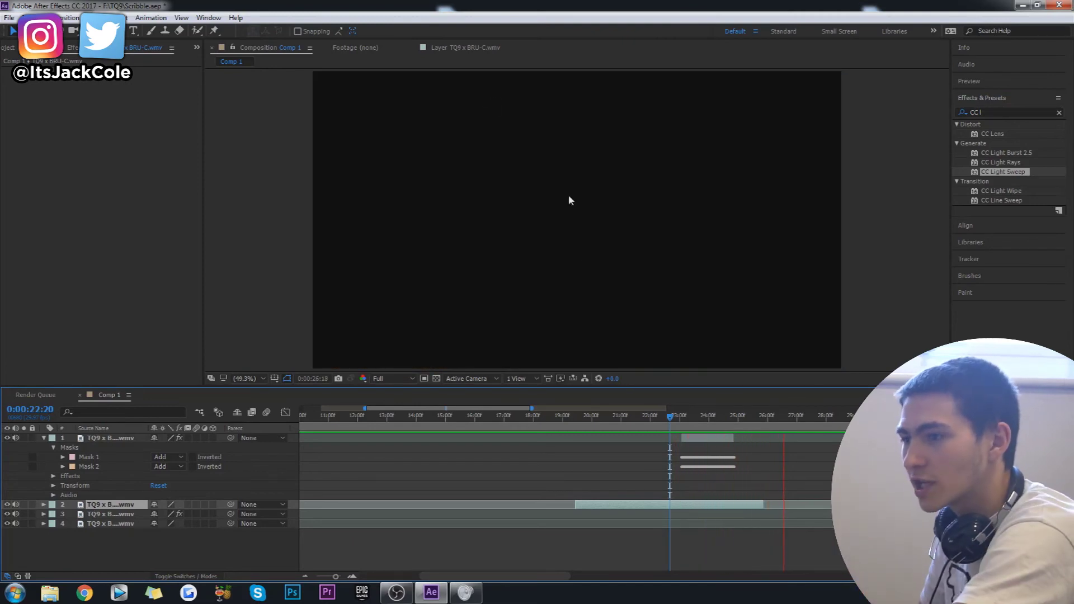
{"action": "key", "text": "space"}
Check the eye layer at 0:00:23:02, and replay the effect from 0:00:22:28 and from the start of the layer 2 clip.
{"action": "left_click", "coordinate": [682, 419]}
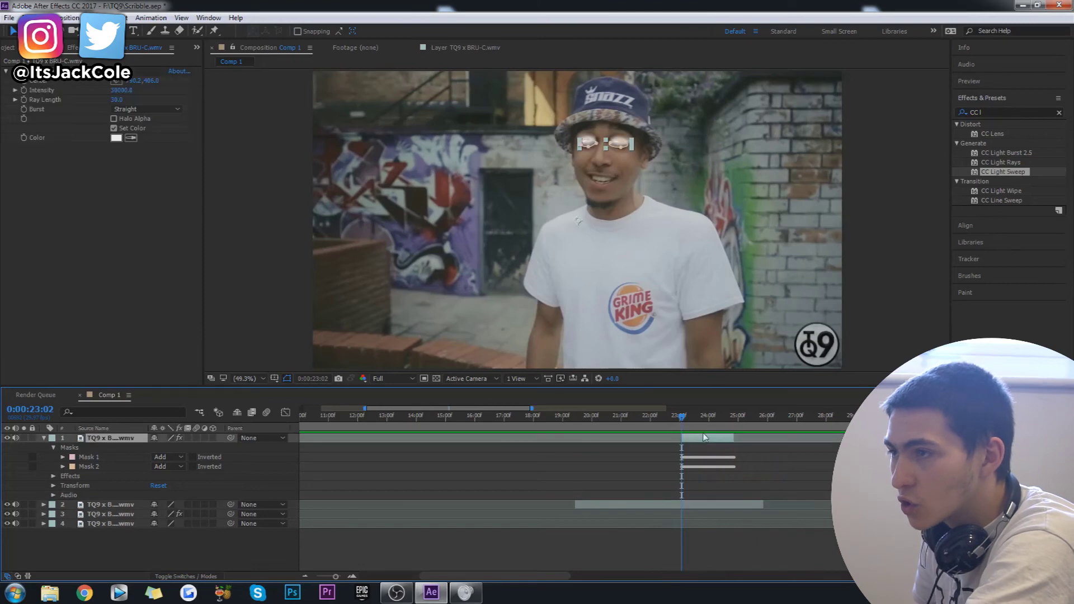
{"action": "left_click", "coordinate": [678, 417]}
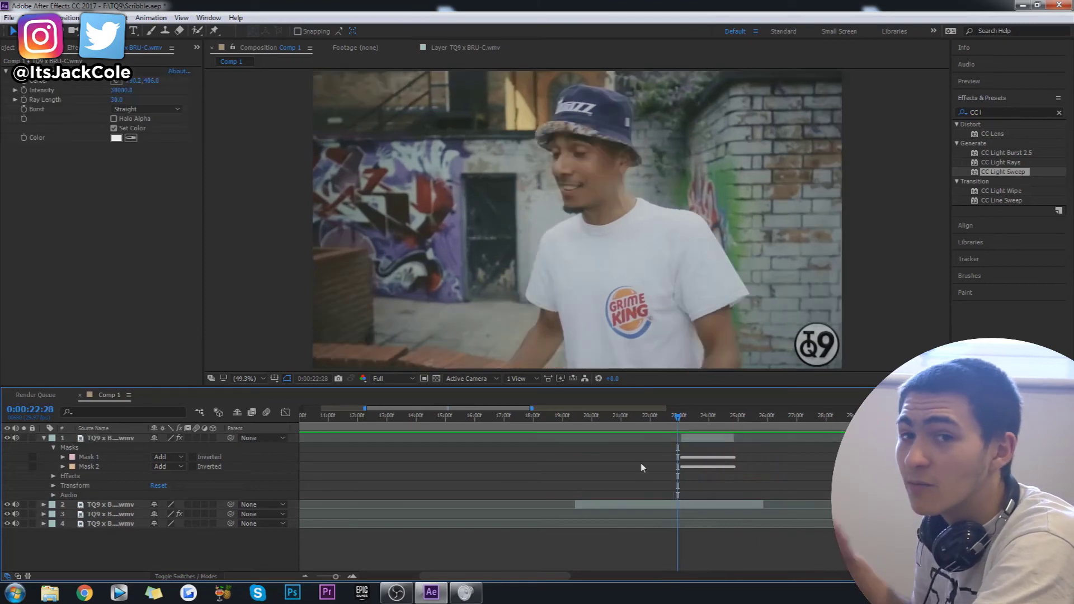
{"action": "key", "text": "space"}
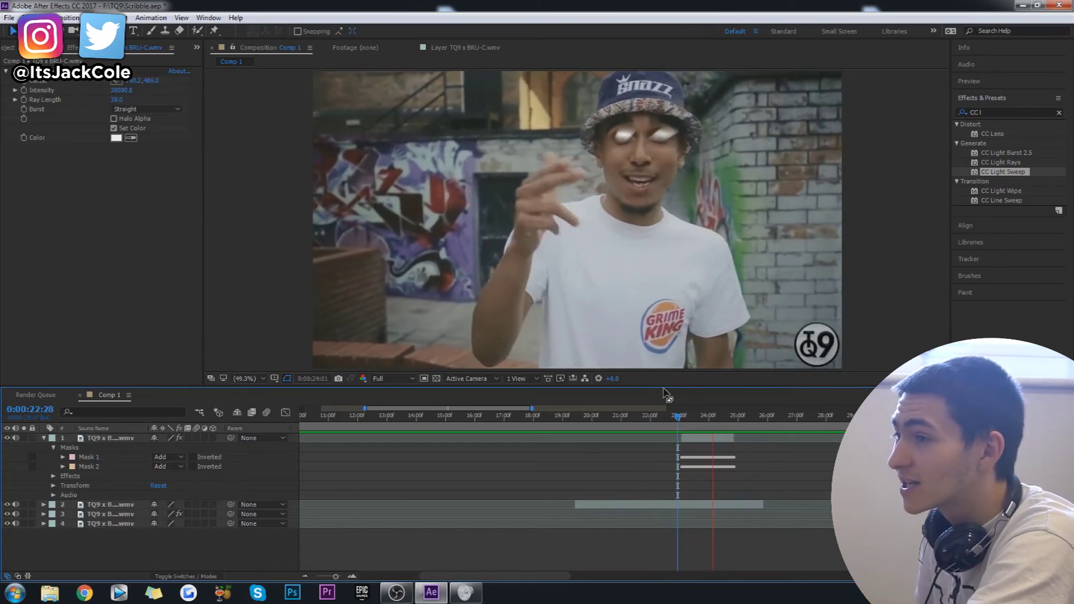
{"action": "left_click", "coordinate": [593, 429]}
{"action": "left_click_drag", "start_coordinate": [592, 428], "coordinate": [576, 428]}
{"action": "key", "text": "space"}
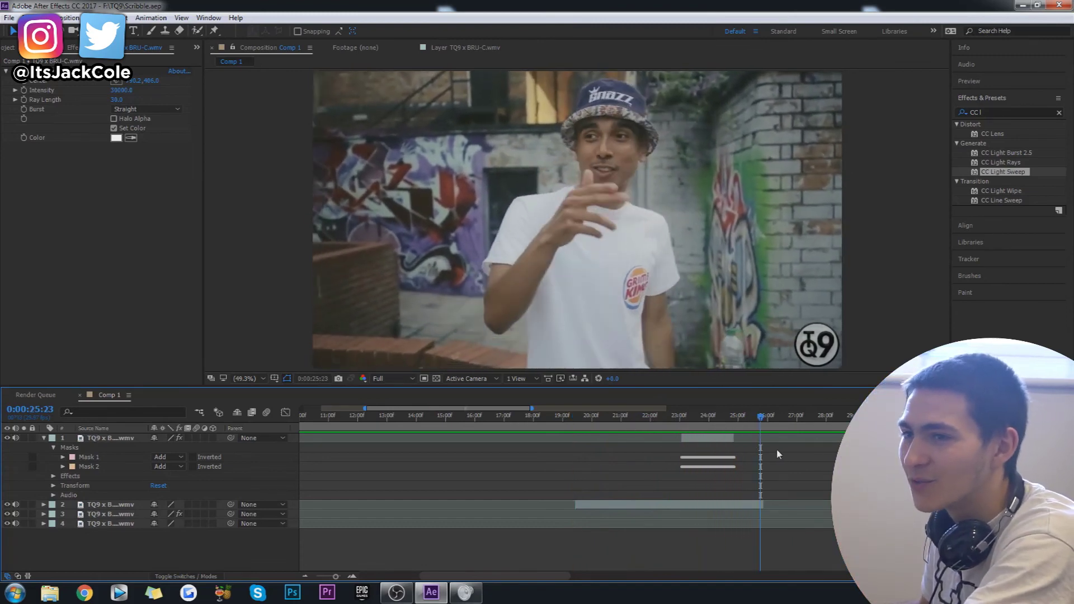
Inspect the glowing eyes at 0:00:23:23 and play the clip again from 0:00:21:26.
{"action": "left_click", "coordinate": [703, 418]}
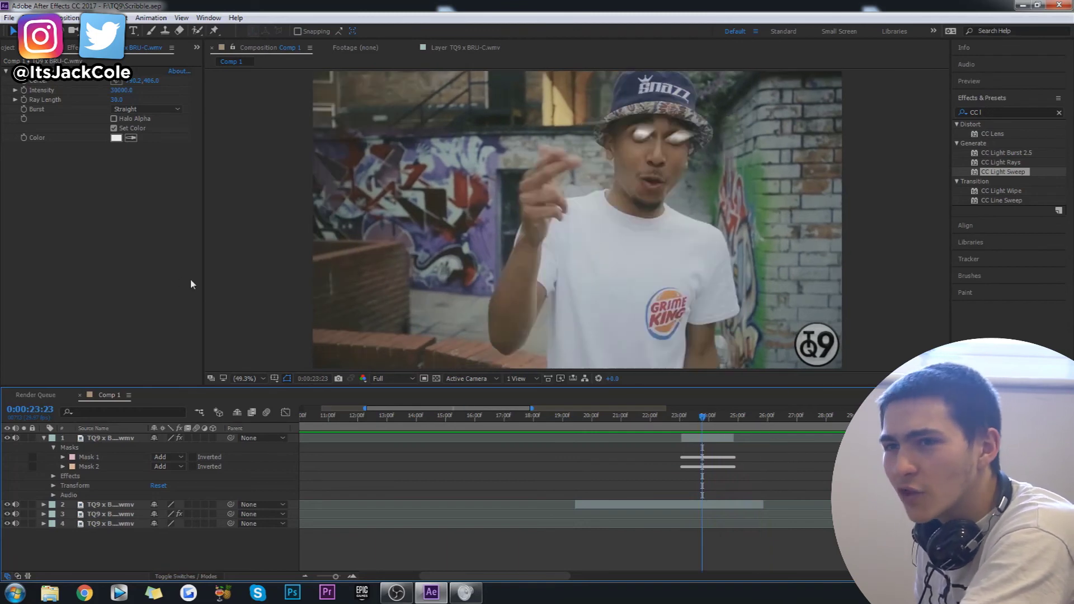
{"action": "left_click", "coordinate": [260, 290]}
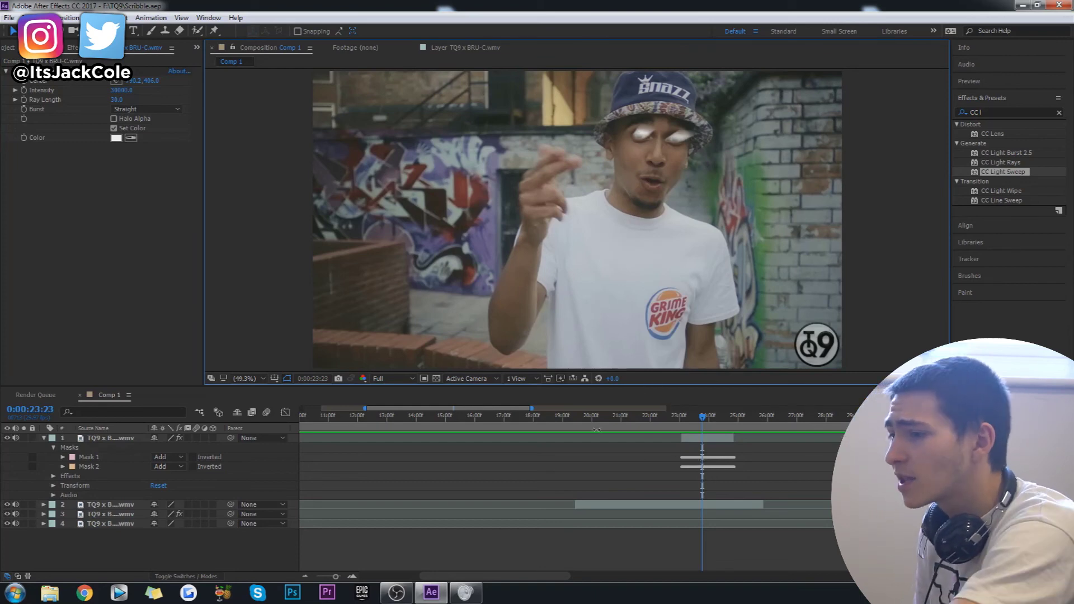
{"action": "left_click", "coordinate": [576, 417]}
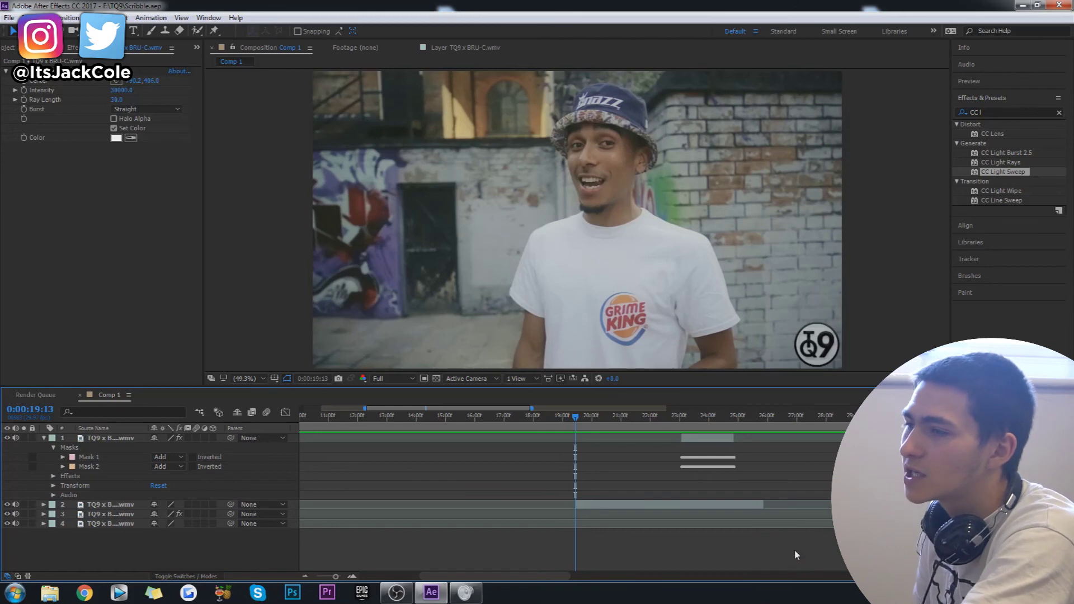
{"action": "left_click", "coordinate": [647, 420]}
{"action": "key", "text": "space"}
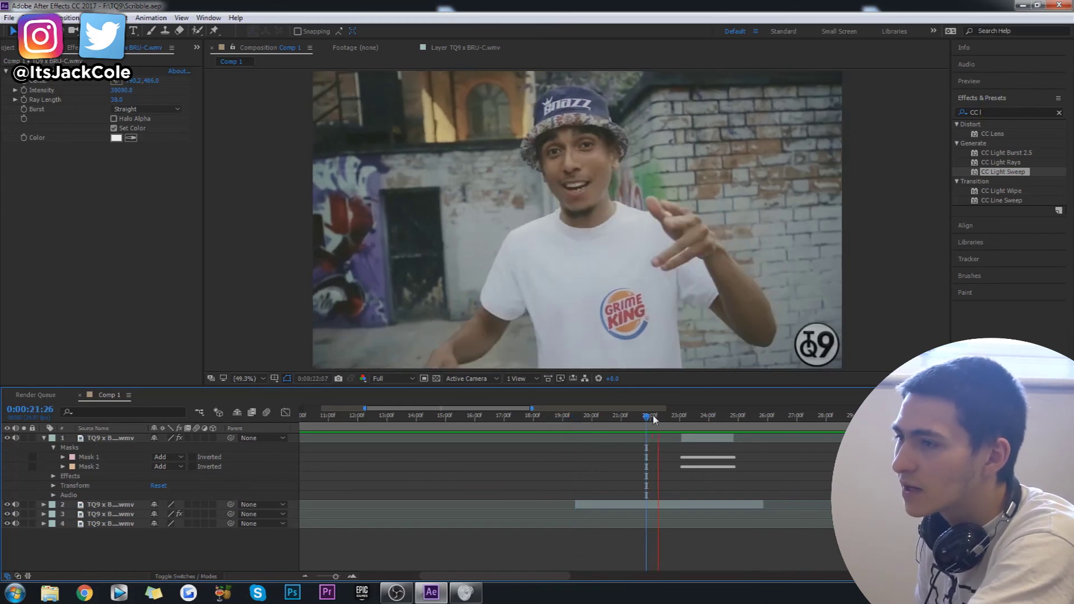